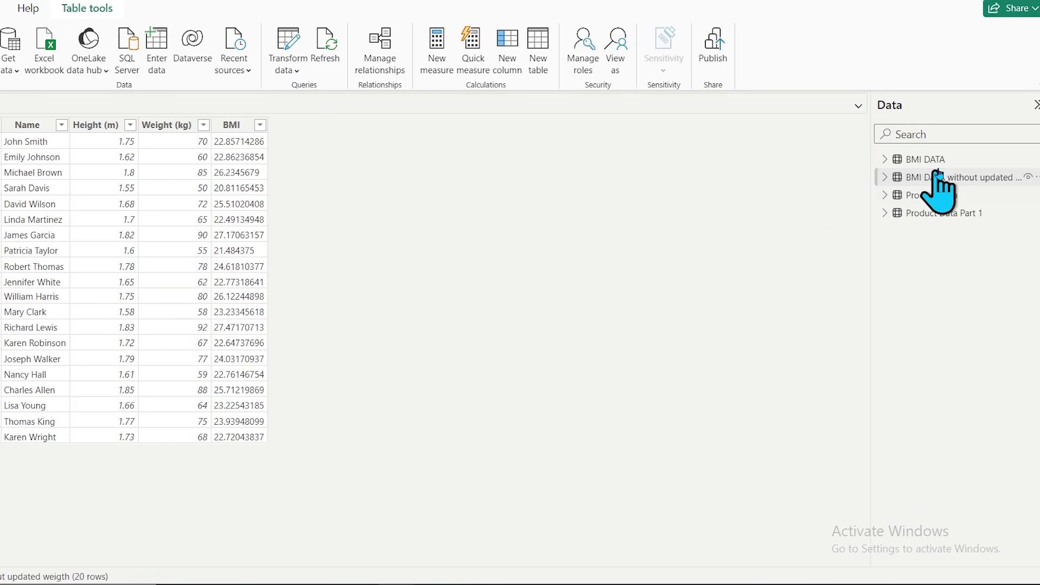
left_click(943, 160)
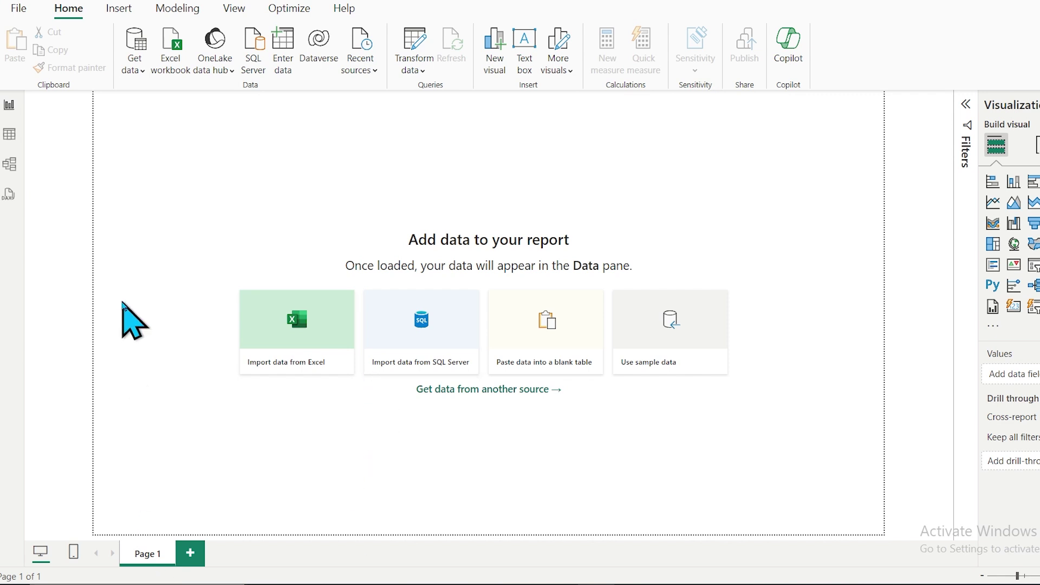
Import the BMI DATA sheet from the Excel workbook "sample data for M language" into the report
left_click(172, 60)
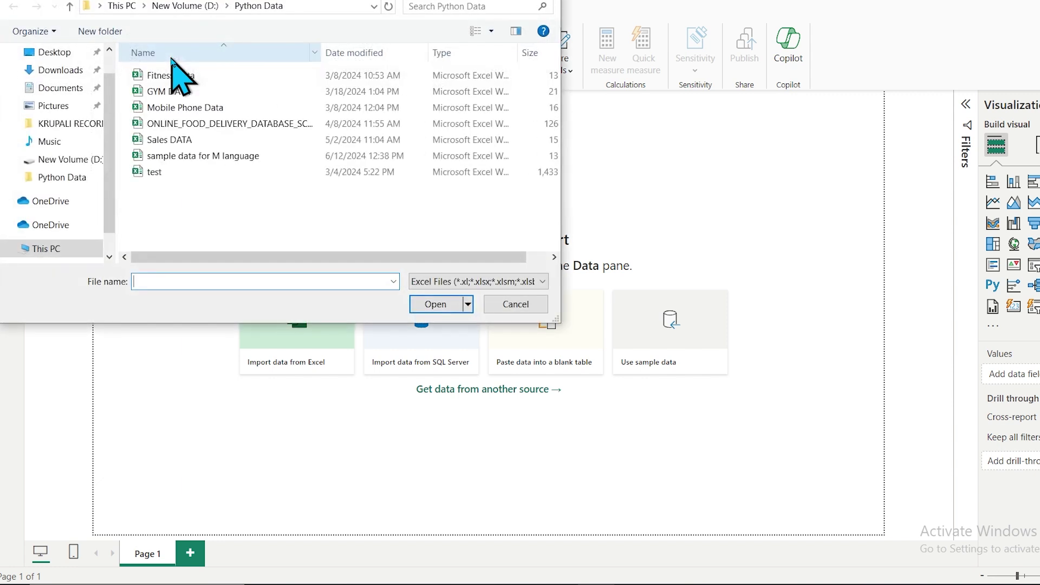
left_click(196, 156)
left_click(437, 305)
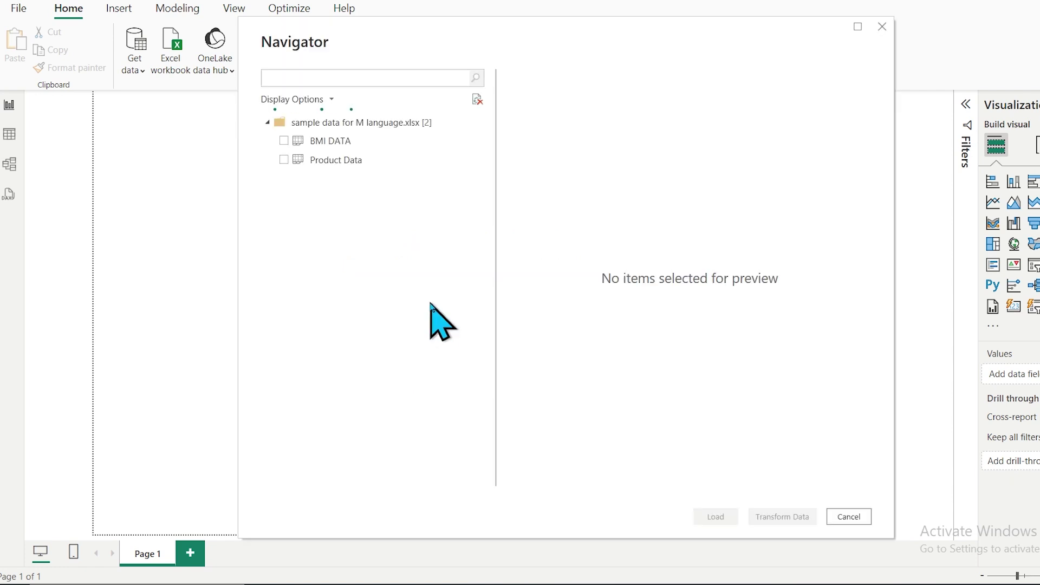
left_click(283, 141)
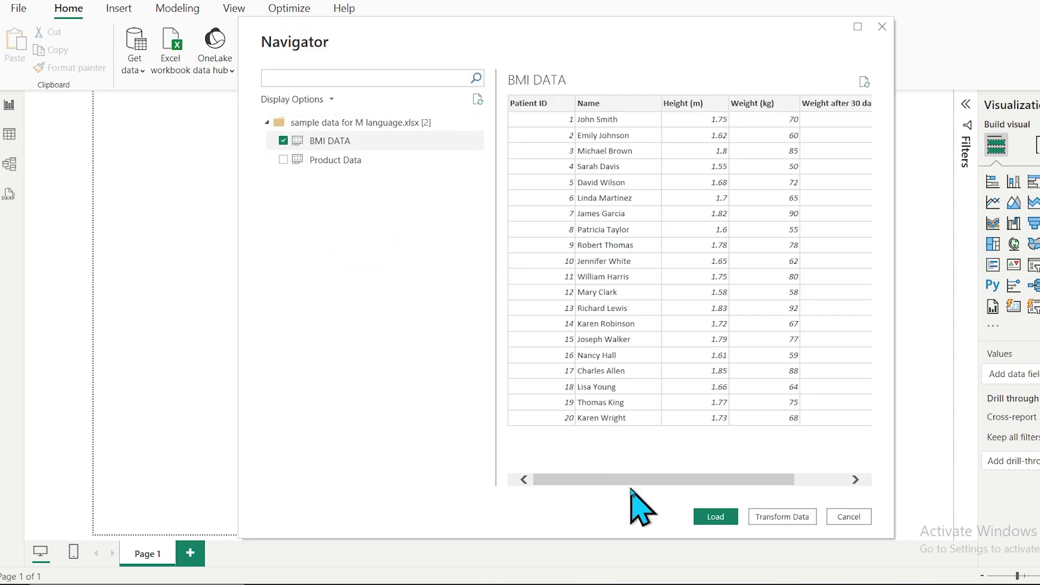
left_click_drag(693, 479, 632, 481)
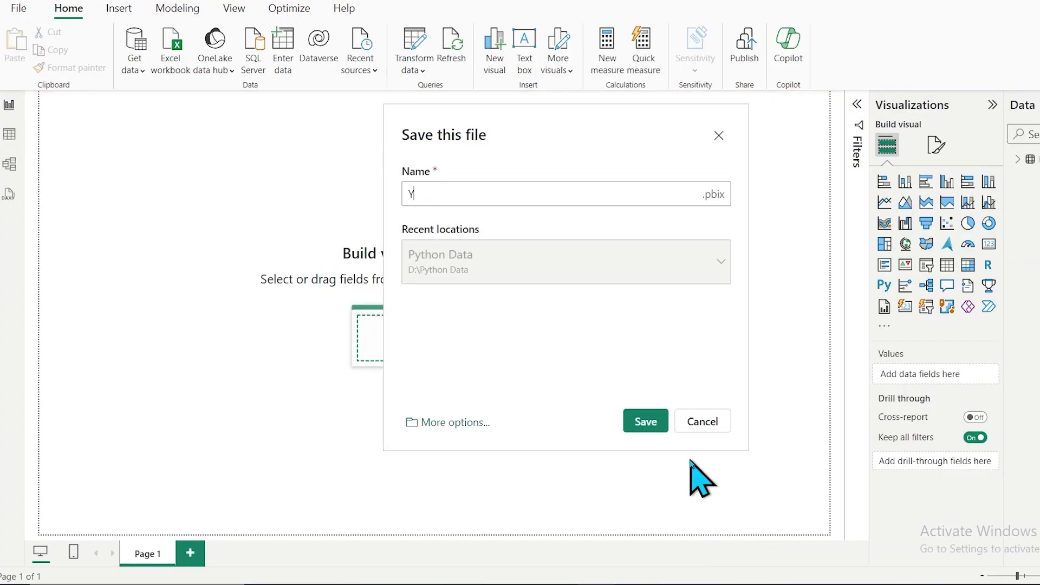
Save the report under the name "Youtube BMI" in the Python Data folder
type("outube BMI")
left_click(646, 421)
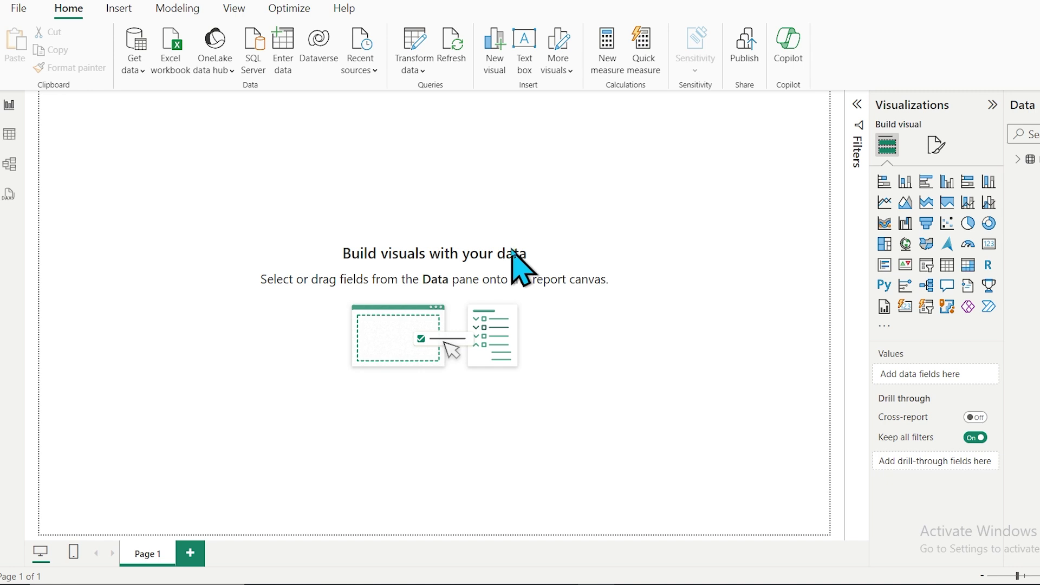
Create a blank query in the Power Query editor and open its code in the Advanced Editor
left_click(416, 74)
left_click(425, 99)
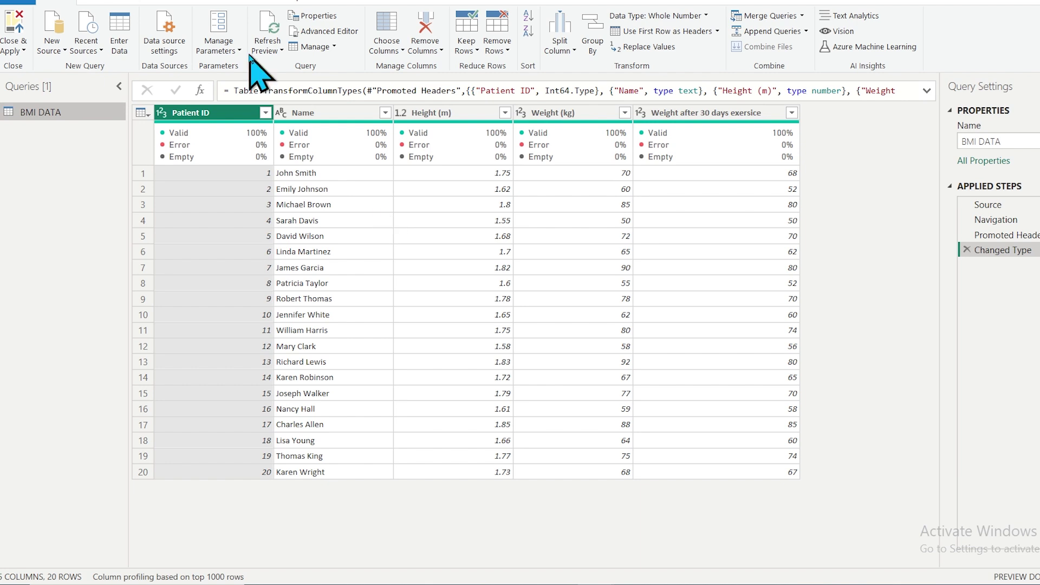
left_click(53, 49)
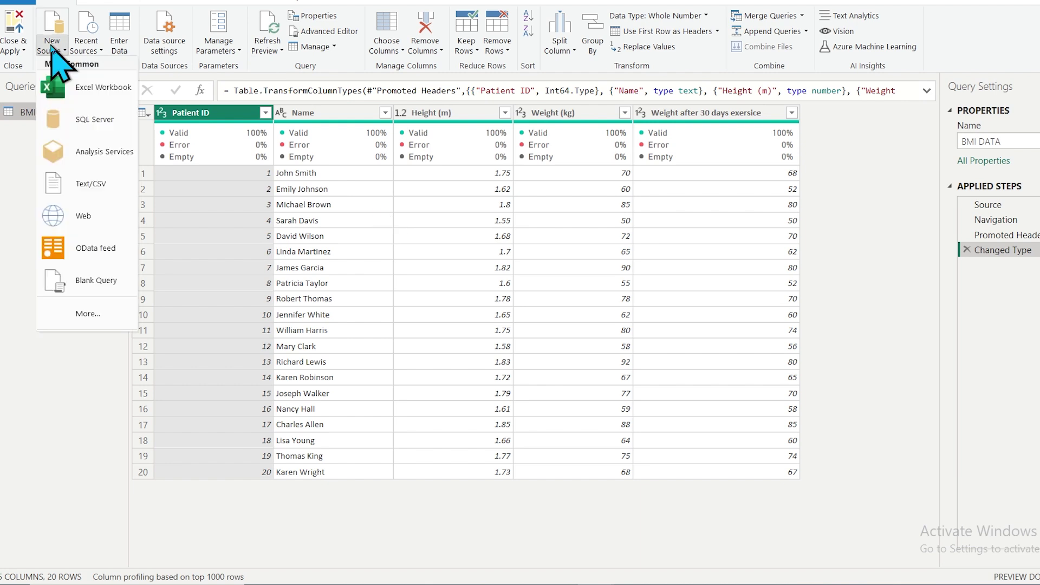
left_click(91, 289)
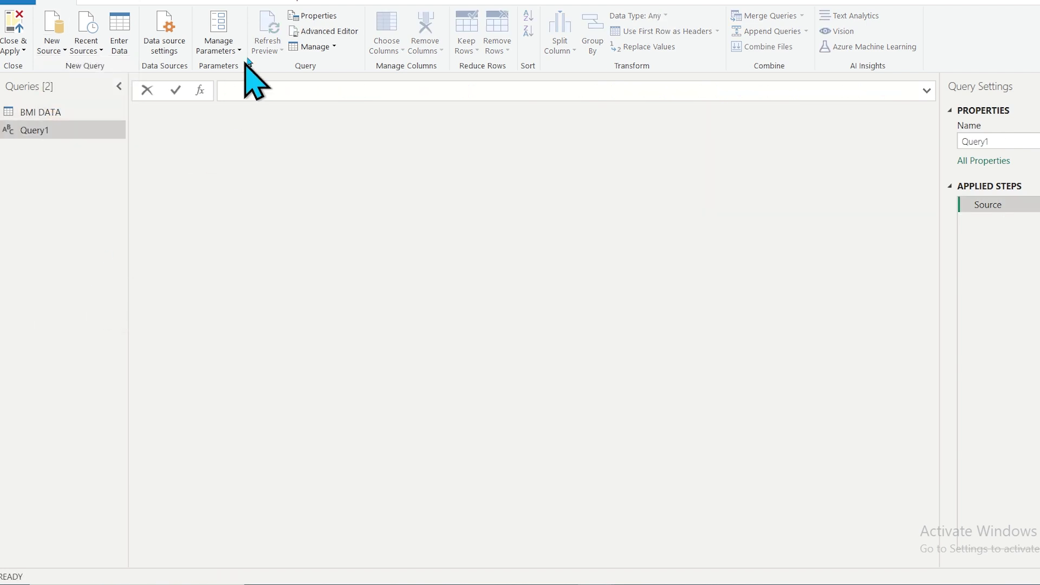
left_click(331, 30)
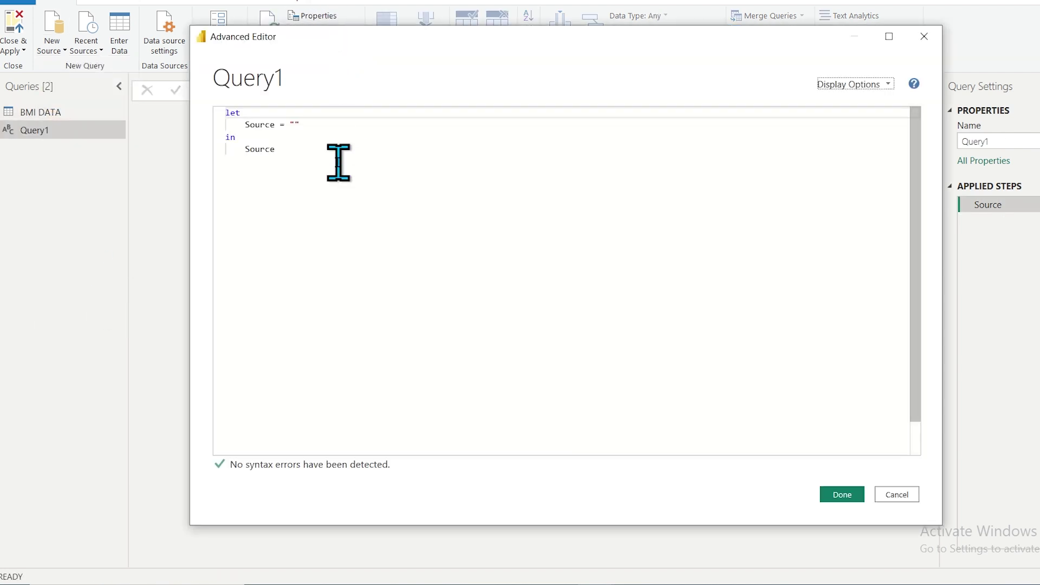
left_click_drag(323, 158, 230, 123)
left_click(292, 154)
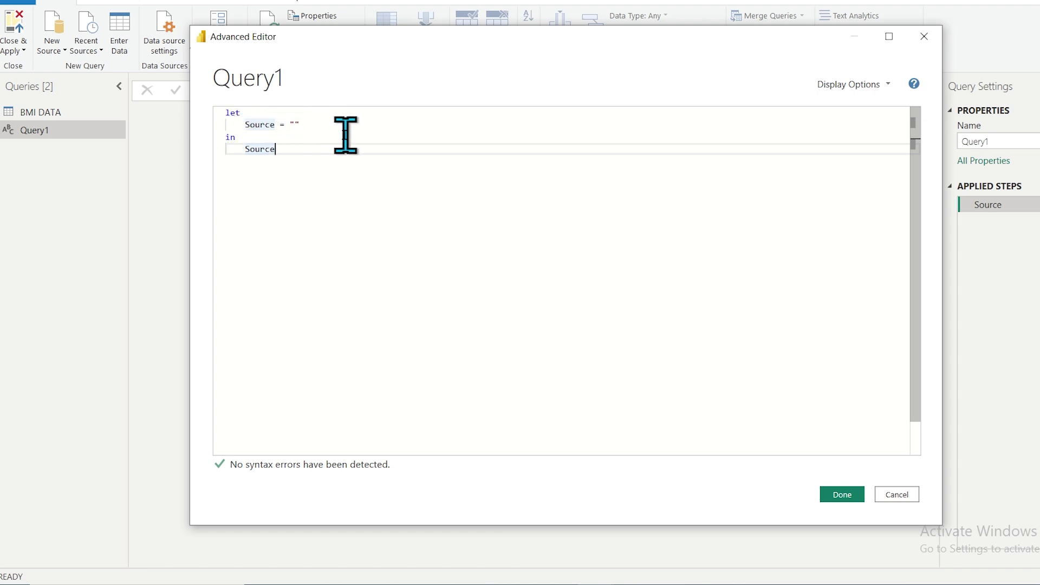
Insert a line above let and declare the function parameter "height as number" in parentheses
left_click(225, 112)
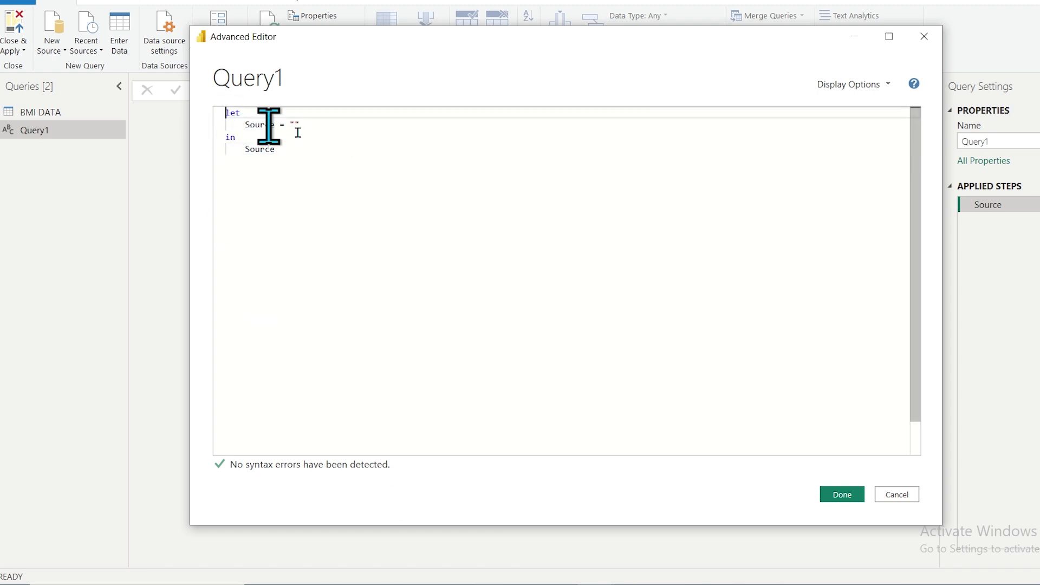
key("Return")
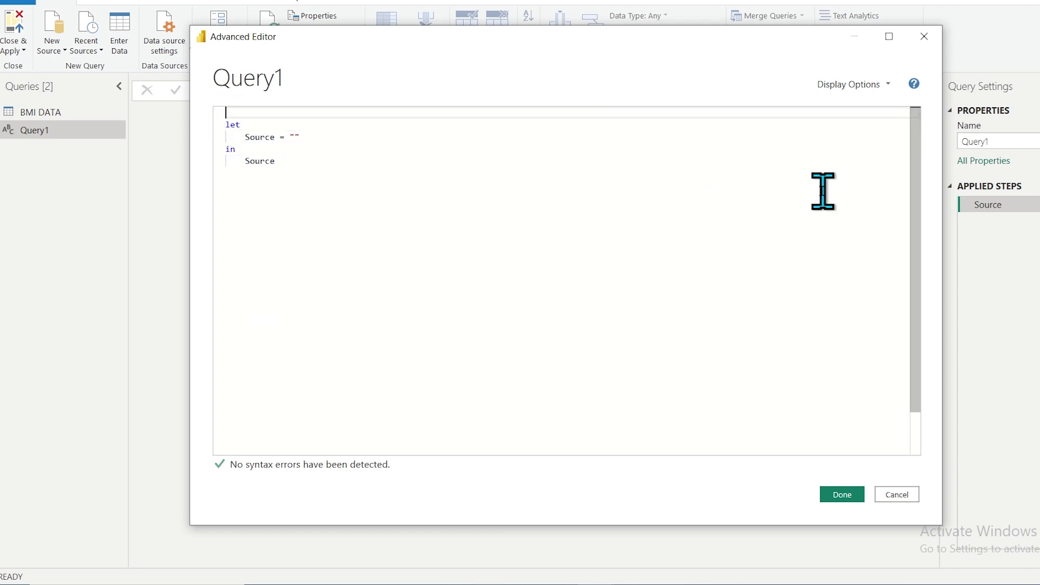
type("(")
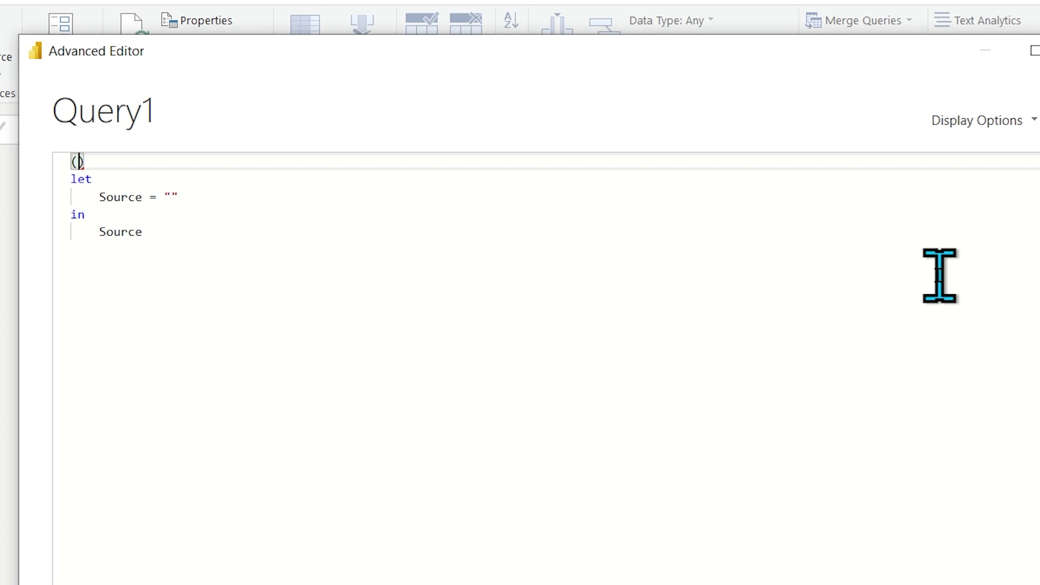
type("hegth")
key("BackSpace")
key("BackSpace")
key("BackSpace")
key("BackSpace")
key("BackSpace")
type("height")
type("as number")
key("Escape")
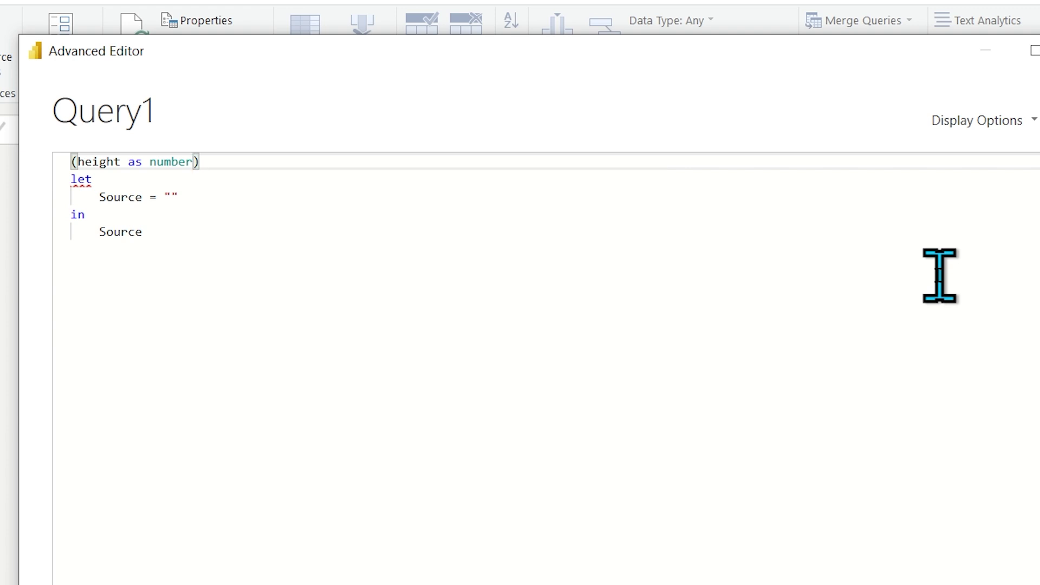
Add the second parameter "weight as number" and end the function header with =>
type(", weight")
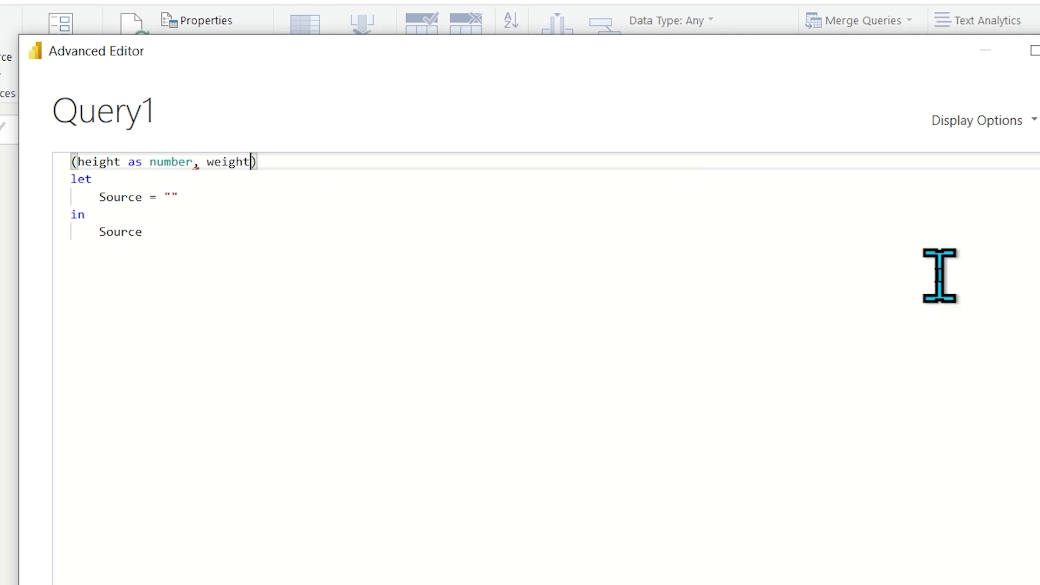
type(" as")
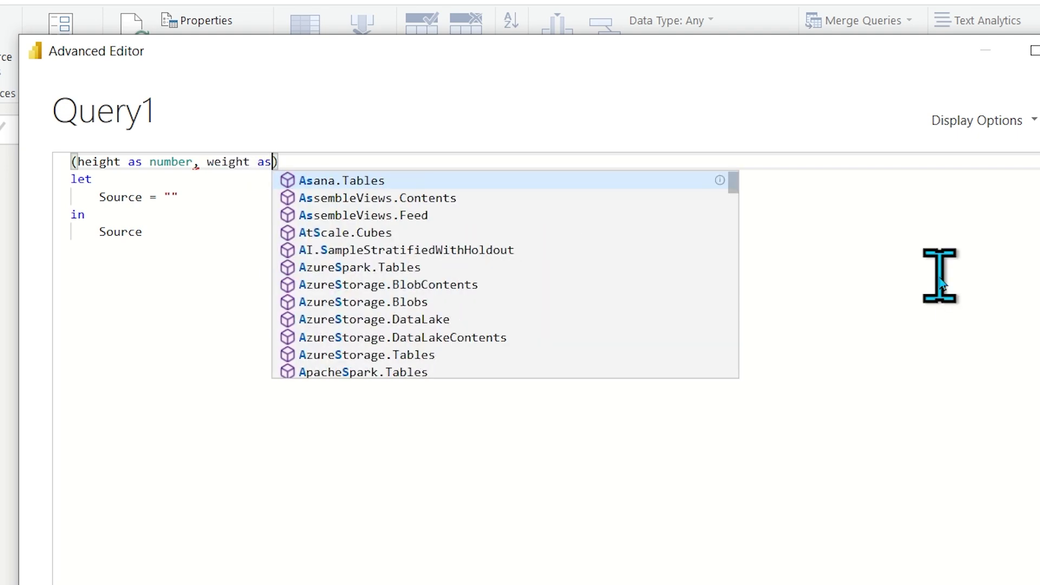
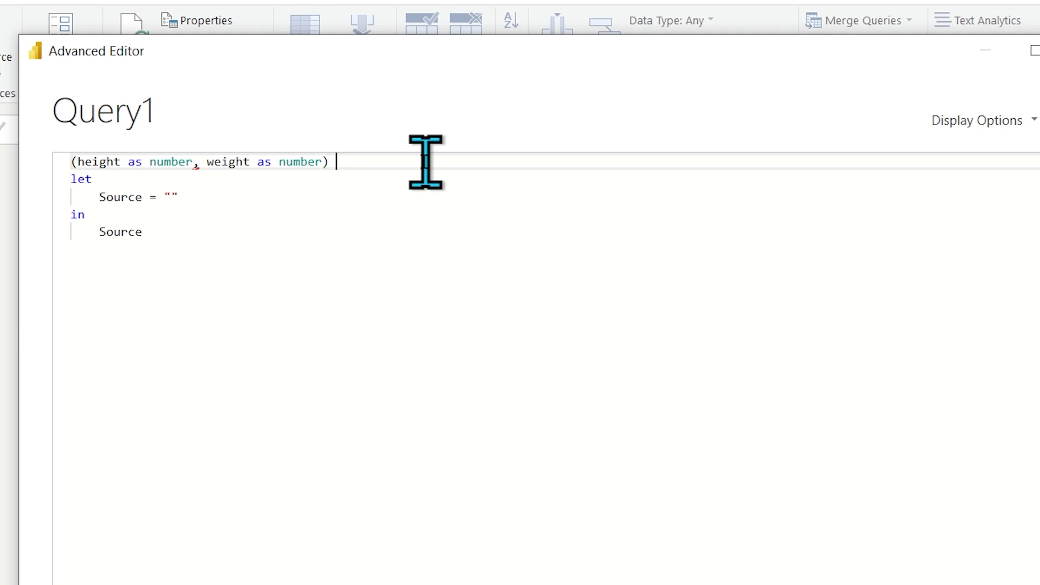
key("Return")
key("BackSpace")
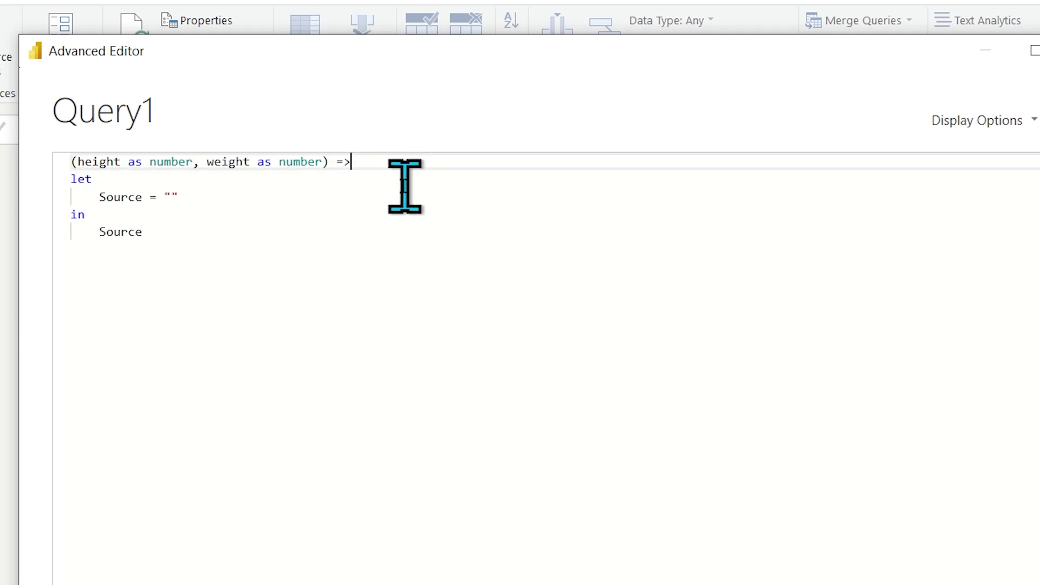
left_click_drag(355, 162, 72, 161)
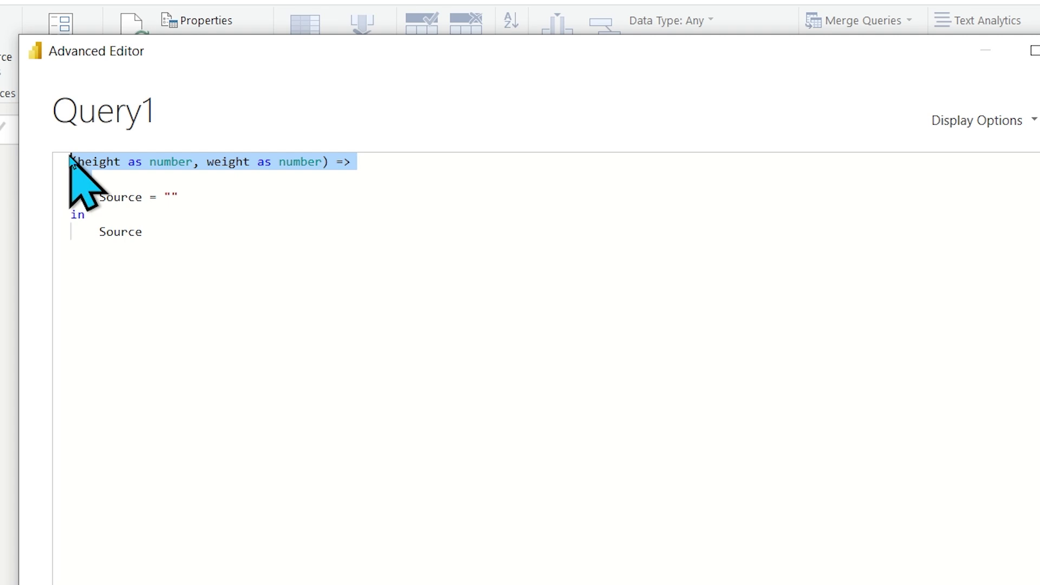
left_click(74, 162)
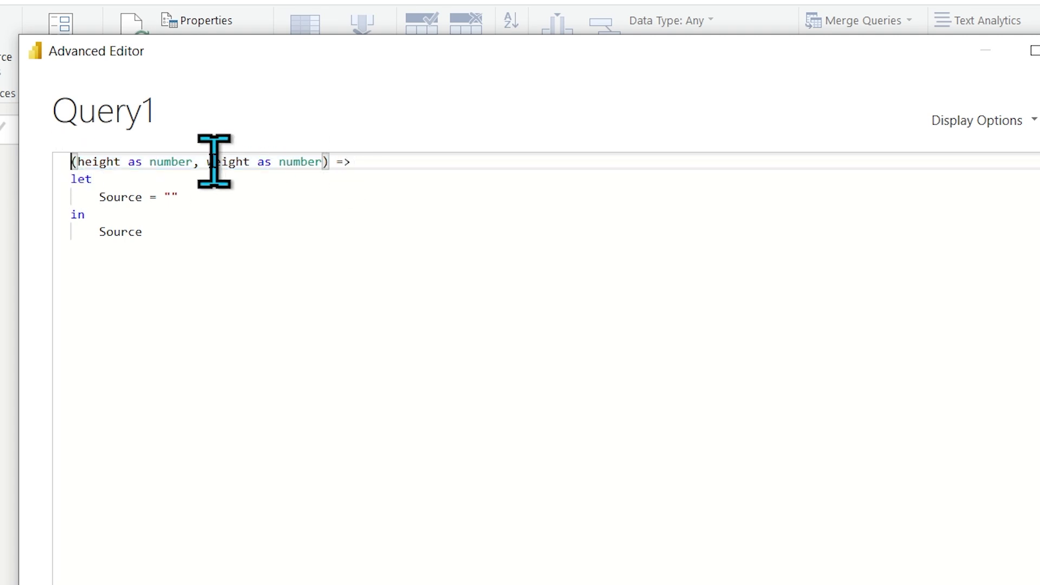
Replace the Source assignment under let with var_BMI = weight / (height * height)
left_click_drag(93, 197, 191, 204)
key("Delete")
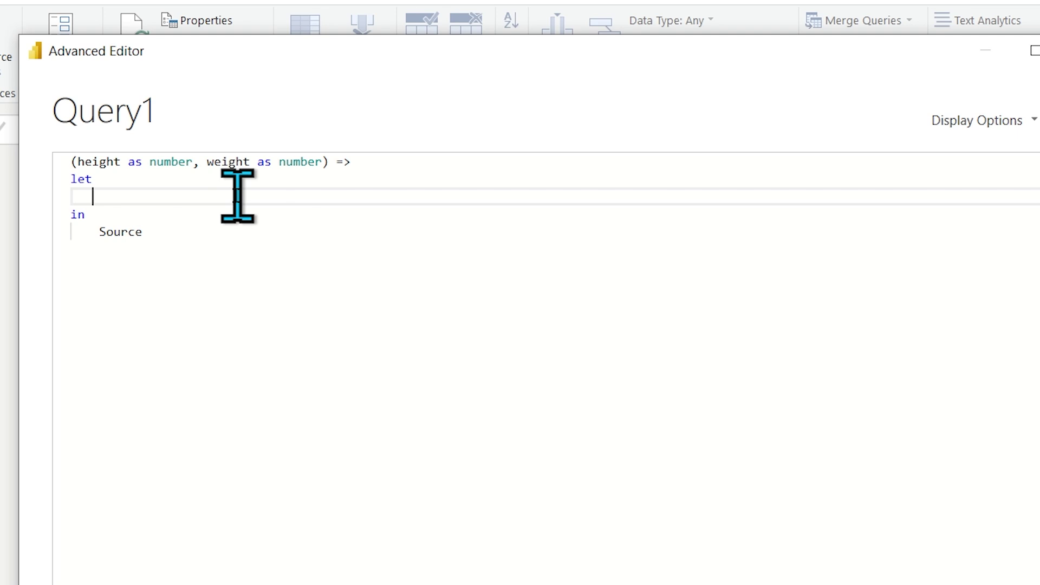
type("BMI")
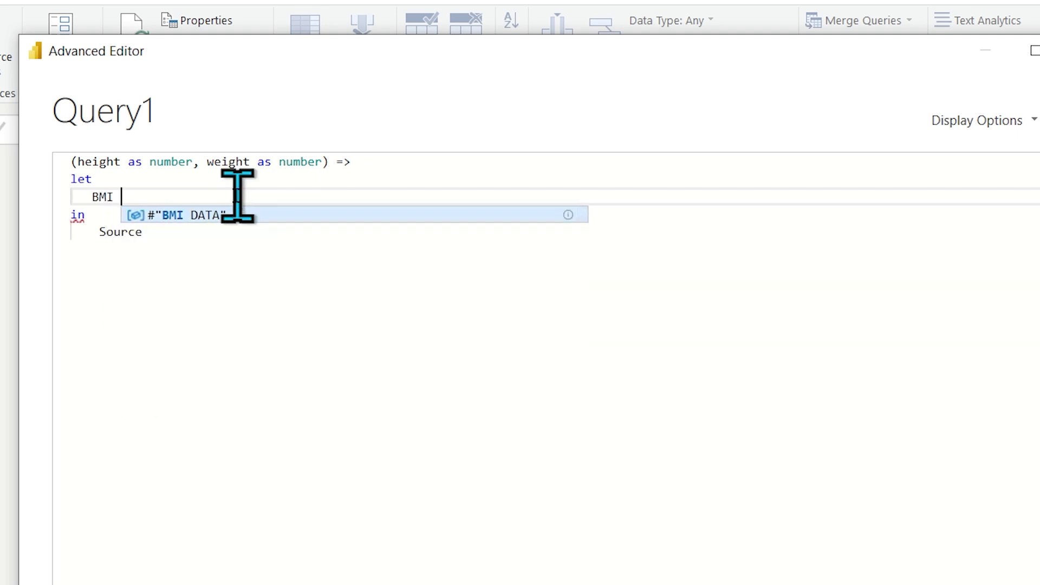
key("BackSpace")
key("BackSpace")
key("BackSpace")
key("BackSpace")
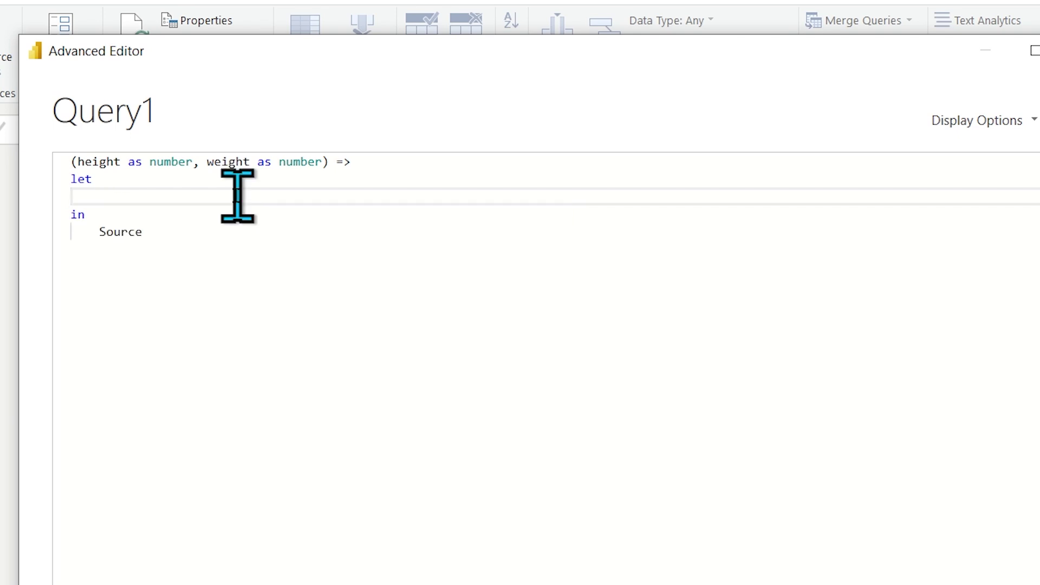
type("var+_")
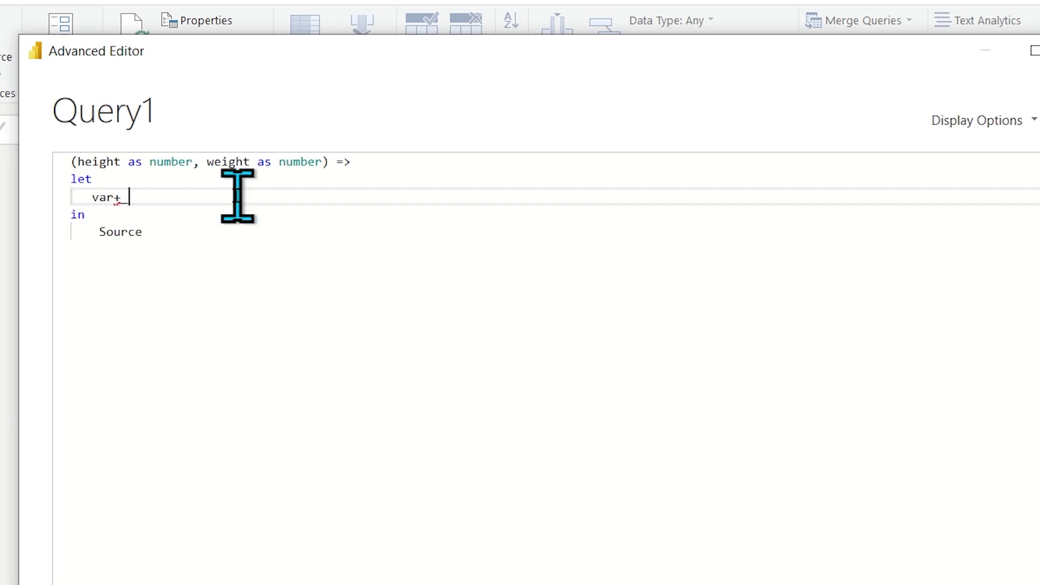
key("BackSpace")
type("_BMI =")
type("w")
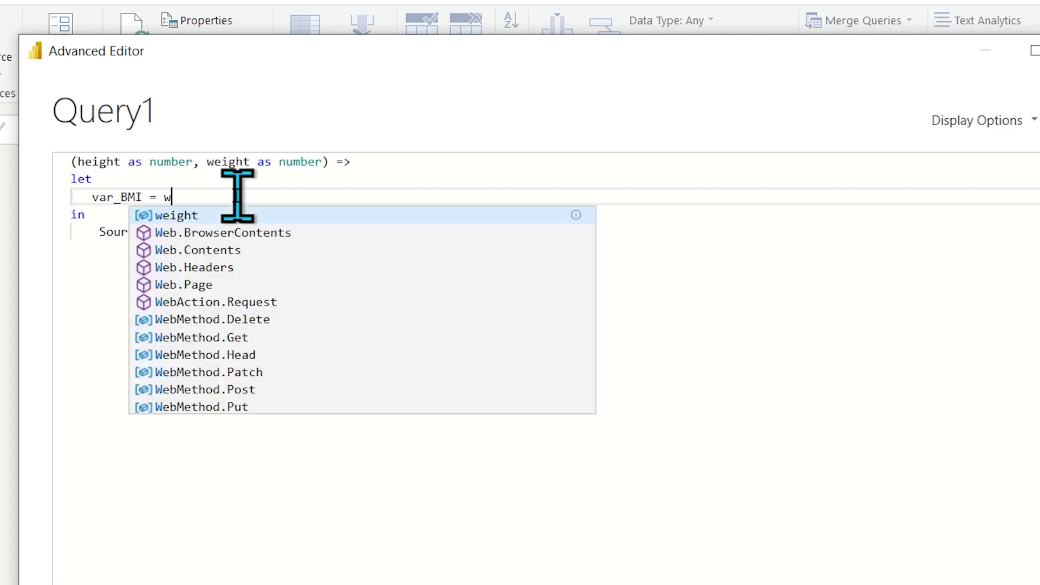
type("eight / (")
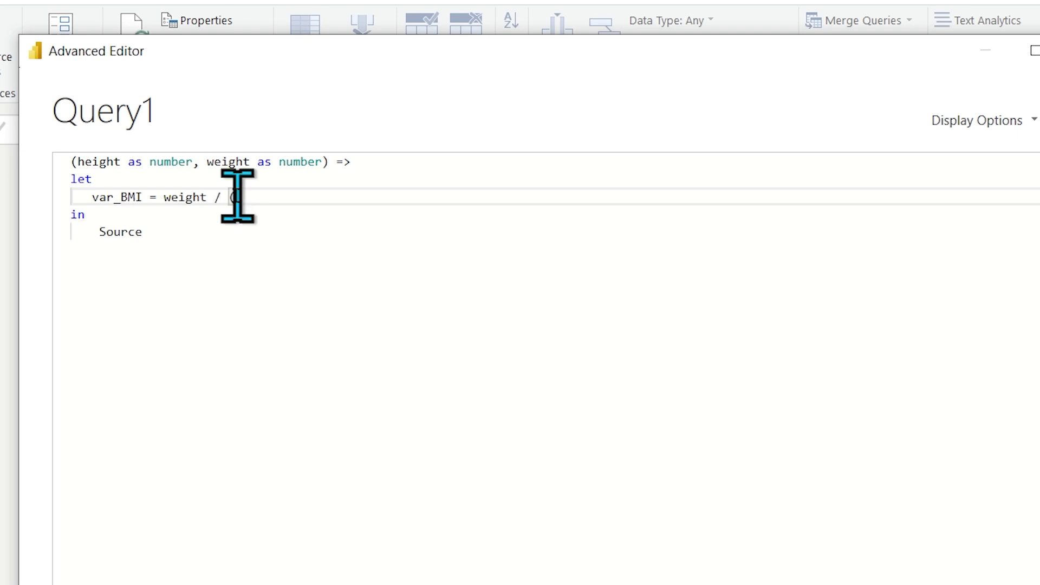
type("height ")
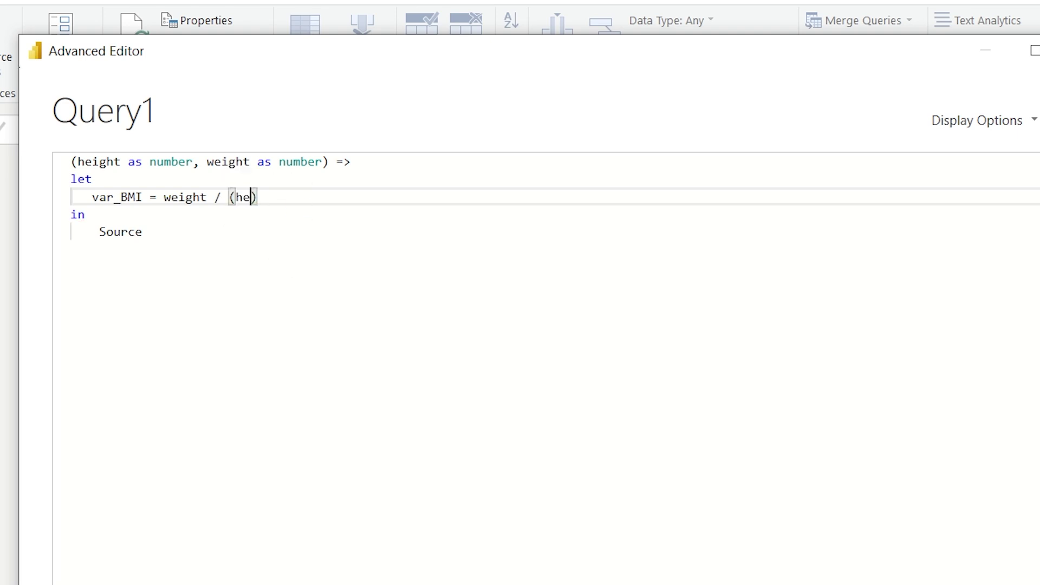
type("* he")
key("Tab")
Replace Source under in with var_BMI so that the function returns the calculated value
key("Down")
key("Down")
key("shift+End")
key("BackSpace")
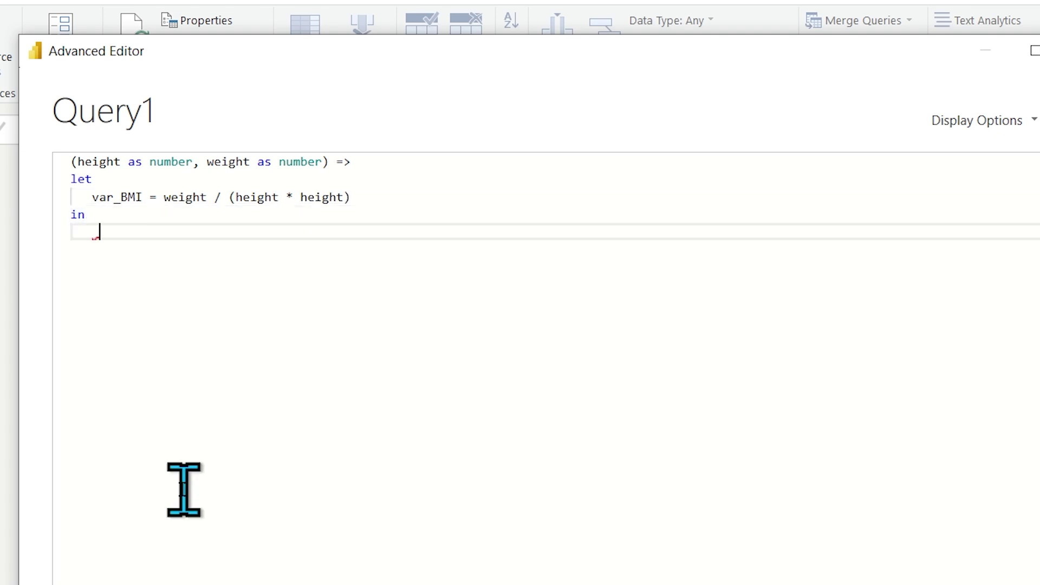
type("var")
key("Tab")
double_click(137, 233)
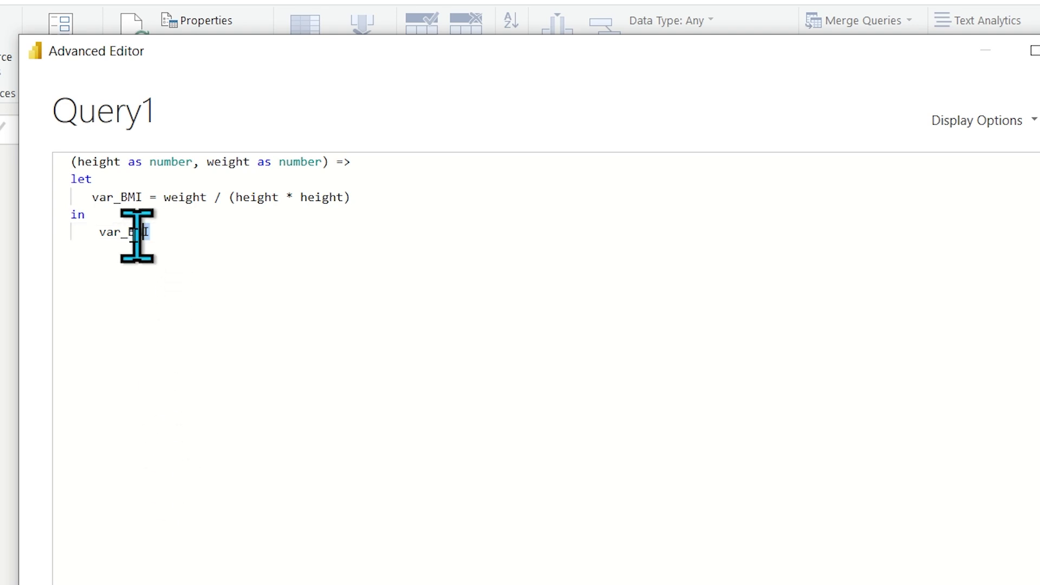
key("Right")
Review the BMI expression and apply the finished function code to the query
left_click(98, 233)
key("Up")
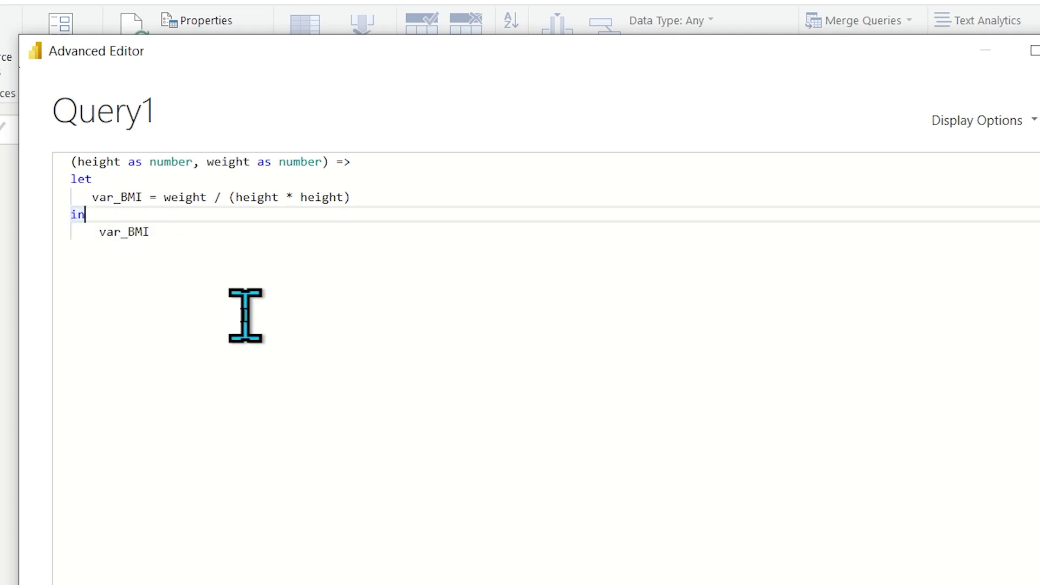
left_click(90, 198)
left_click_drag(89, 197, 360, 197)
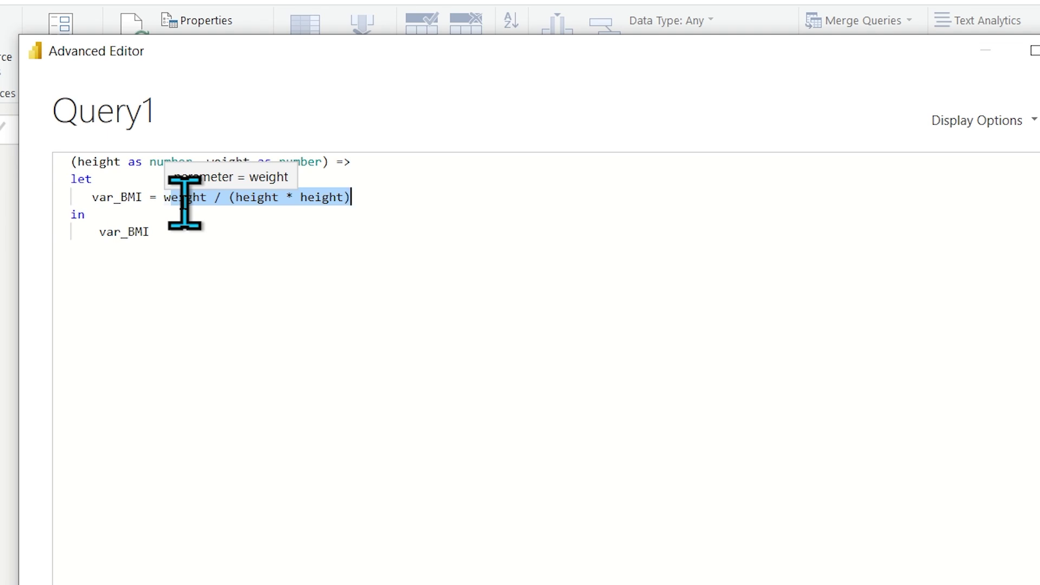
left_click(162, 210)
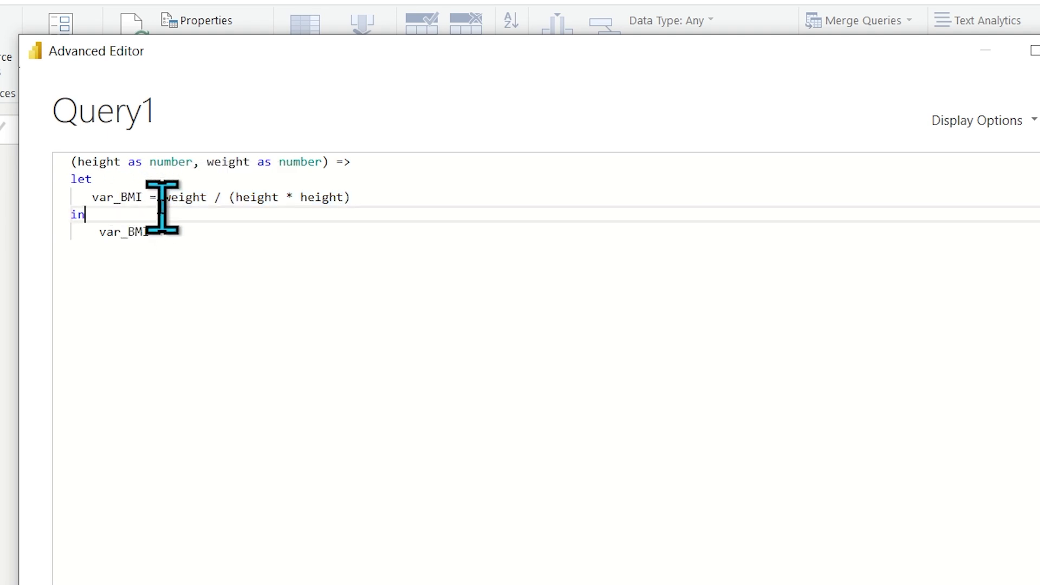
left_click(332, 197, "shift")
left_click(115, 220)
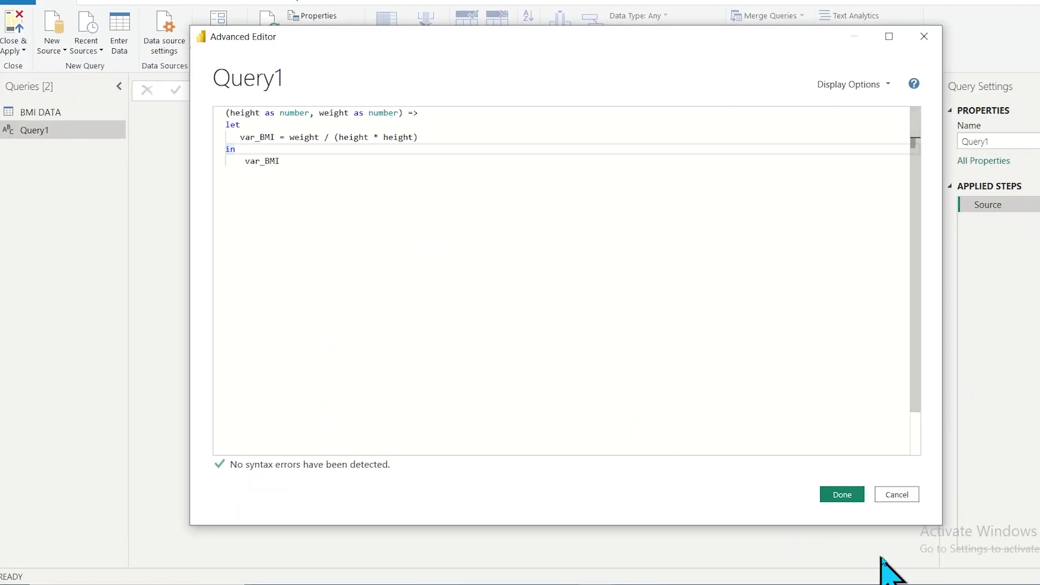
left_click(842, 494)
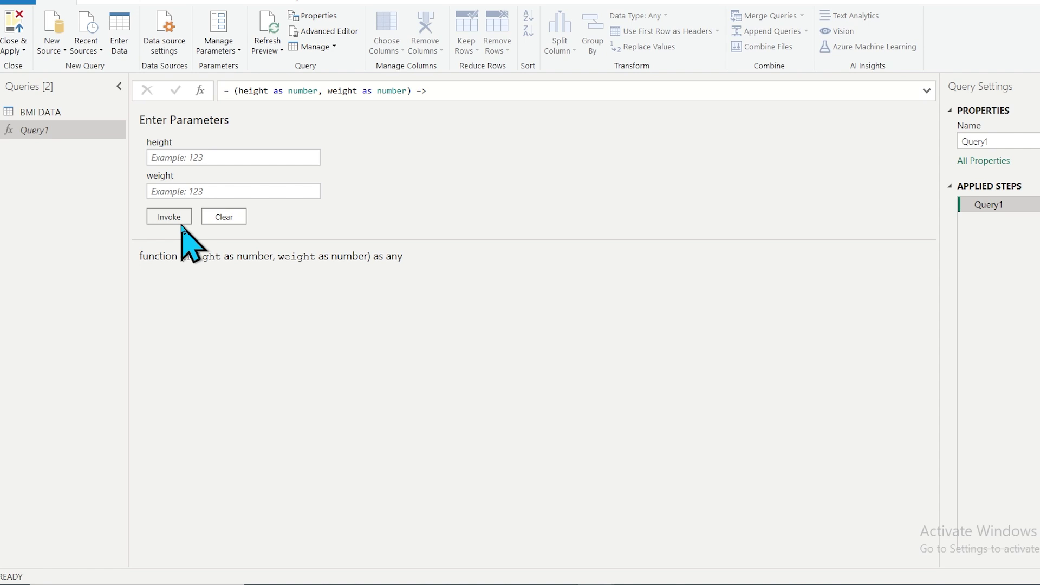
Rename the Query1 function to calculate_BMI
right_click(49, 133)
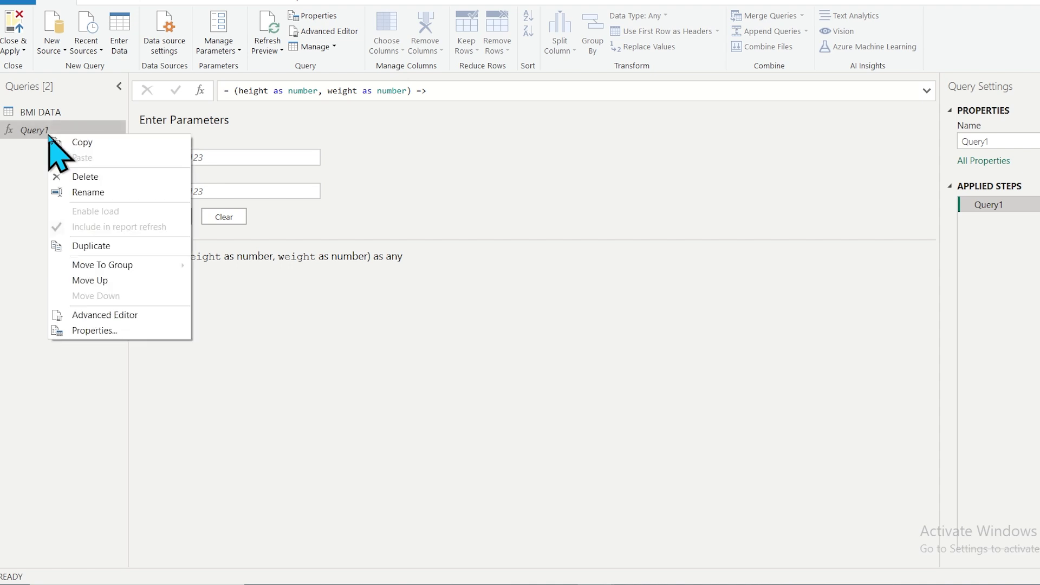
left_click(77, 193)
type("calculate")
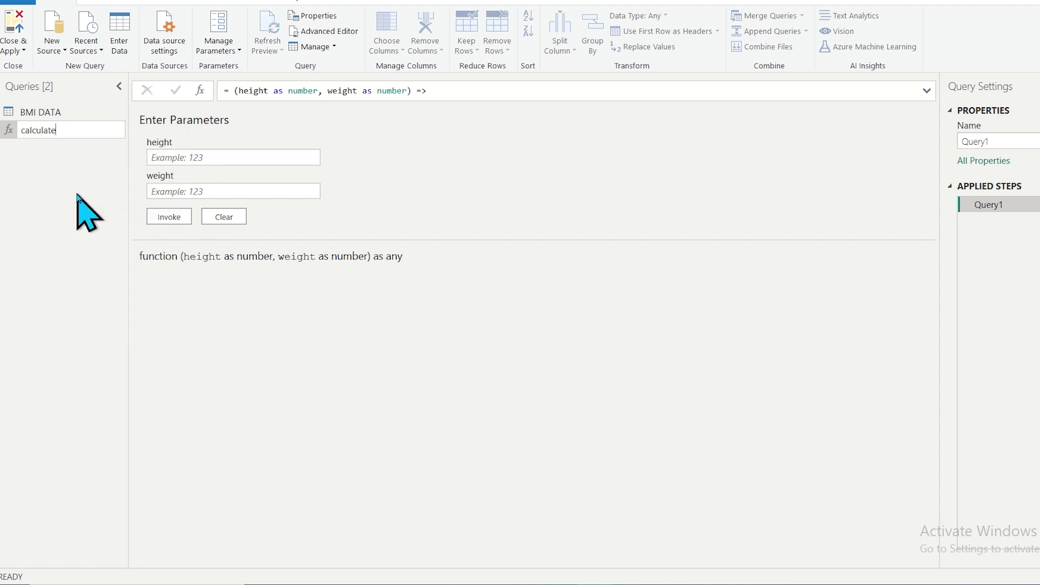
type("_BMI")
key("Return")
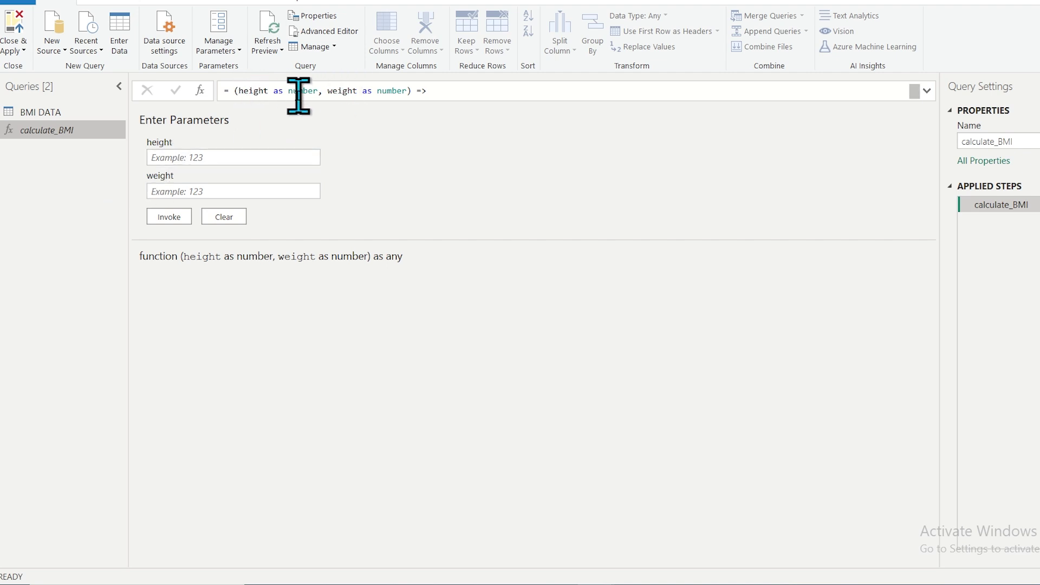
Invoke the calculate_BMI function with a height of 190 and a weight of 56
left_click(206, 158)
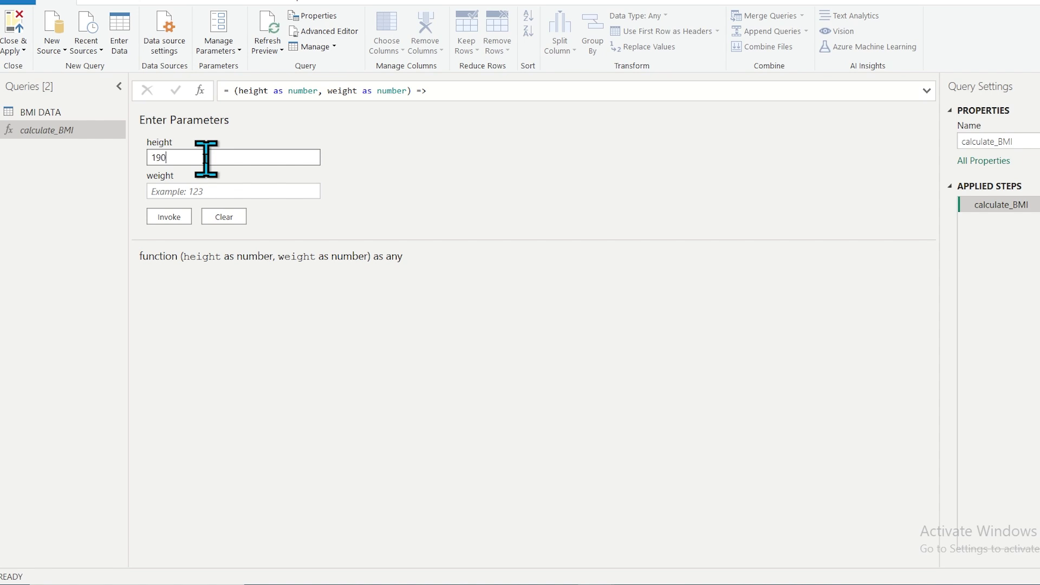
left_click(183, 190)
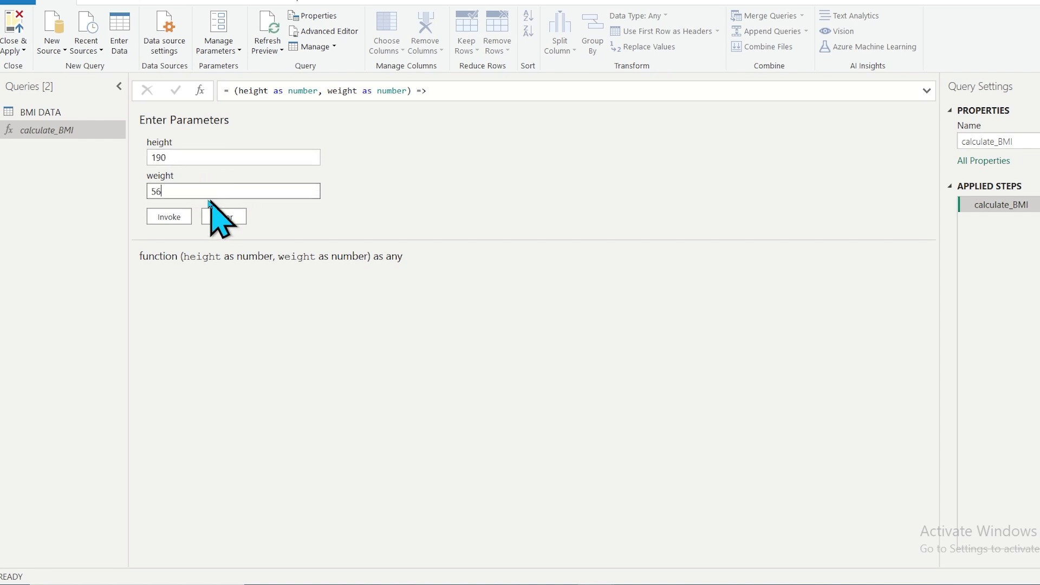
left_click(168, 220)
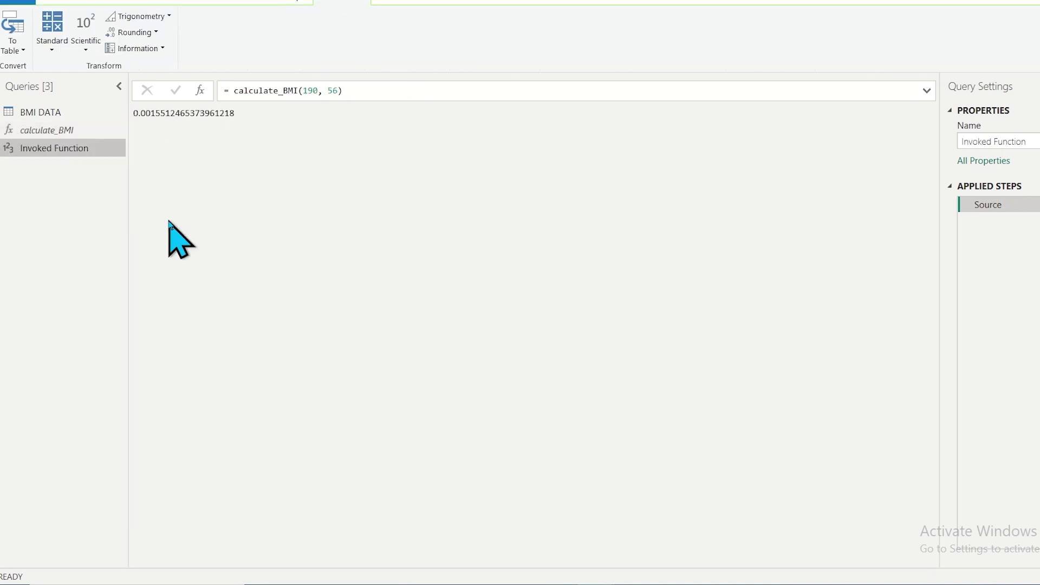
Examine the returned value and the formula of the Invoked Function query and compare it with the calculate_BMI function
double_click(174, 115)
left_click(174, 115)
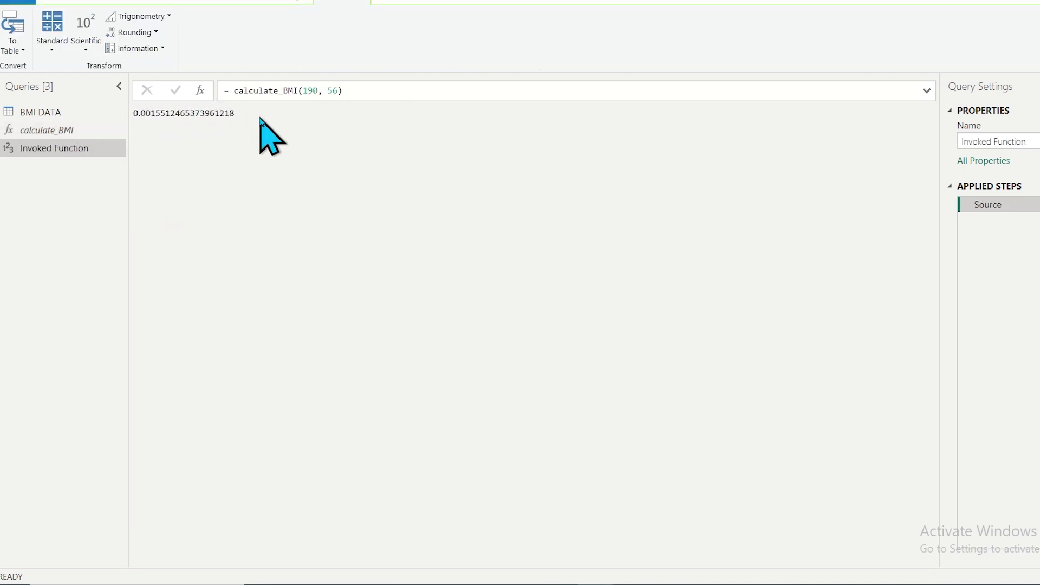
left_click_drag(238, 114, 129, 115)
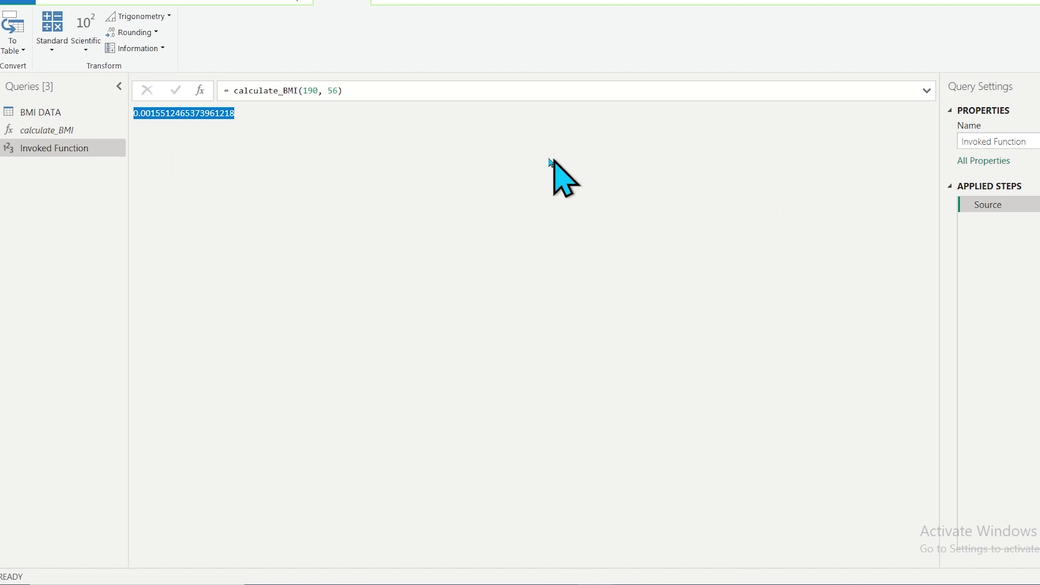
left_click_drag(234, 90, 354, 90)
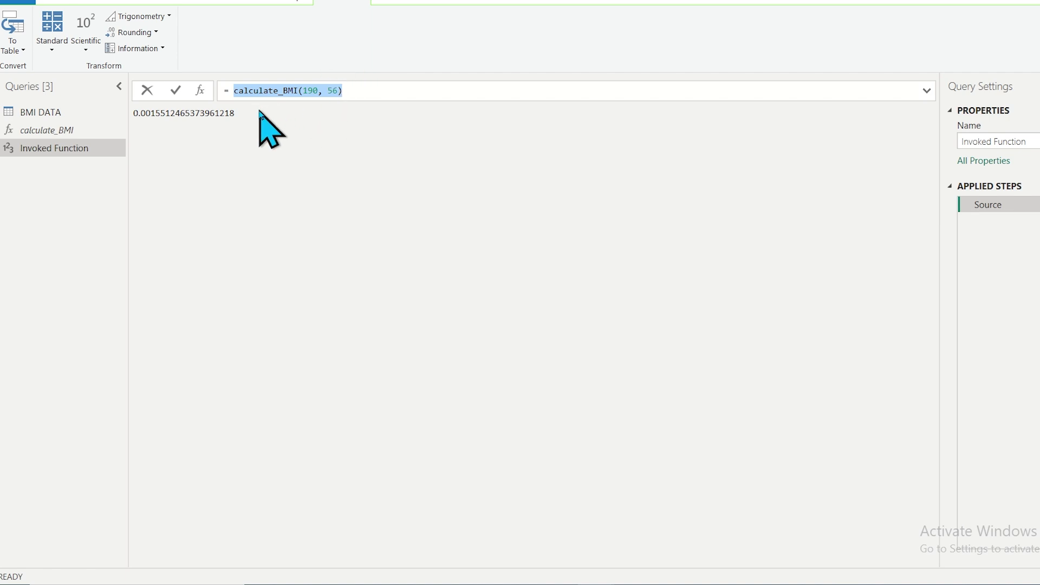
left_click(59, 132)
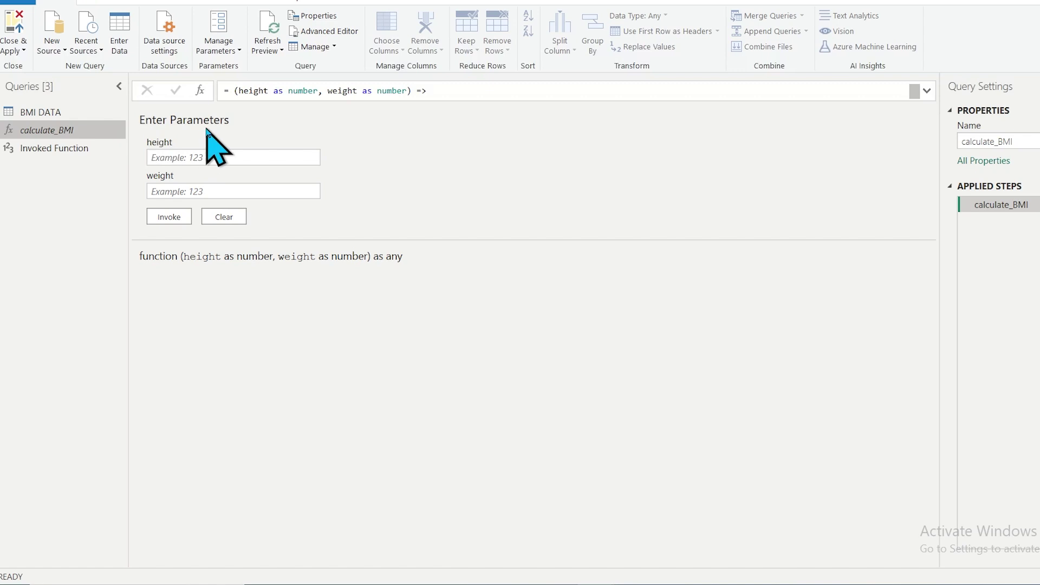
left_click(33, 148)
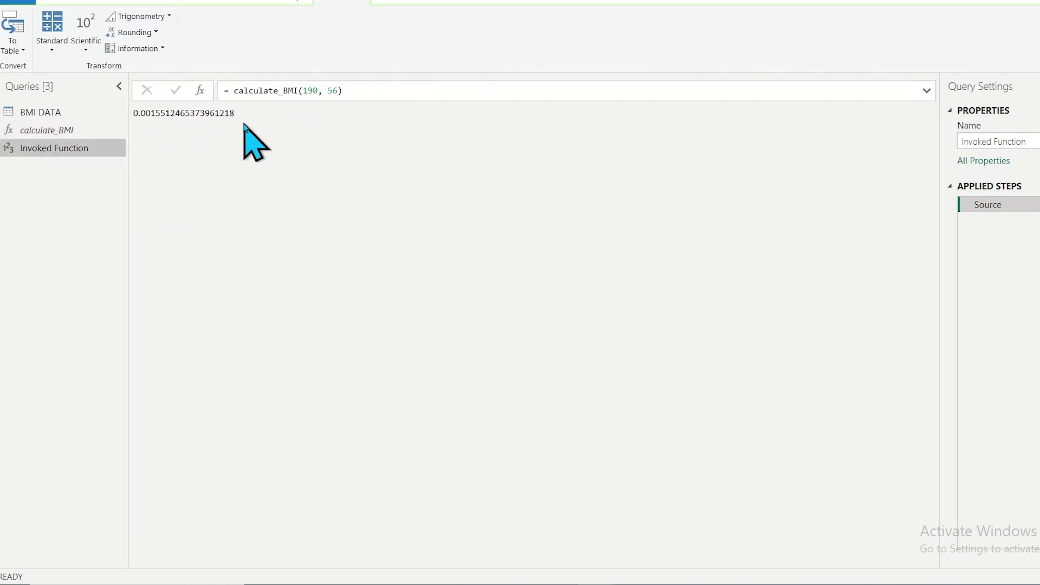
Try entering the text abc as the height and 12 as the weight of calculate_BMI, checking the input validation
left_click(54, 134)
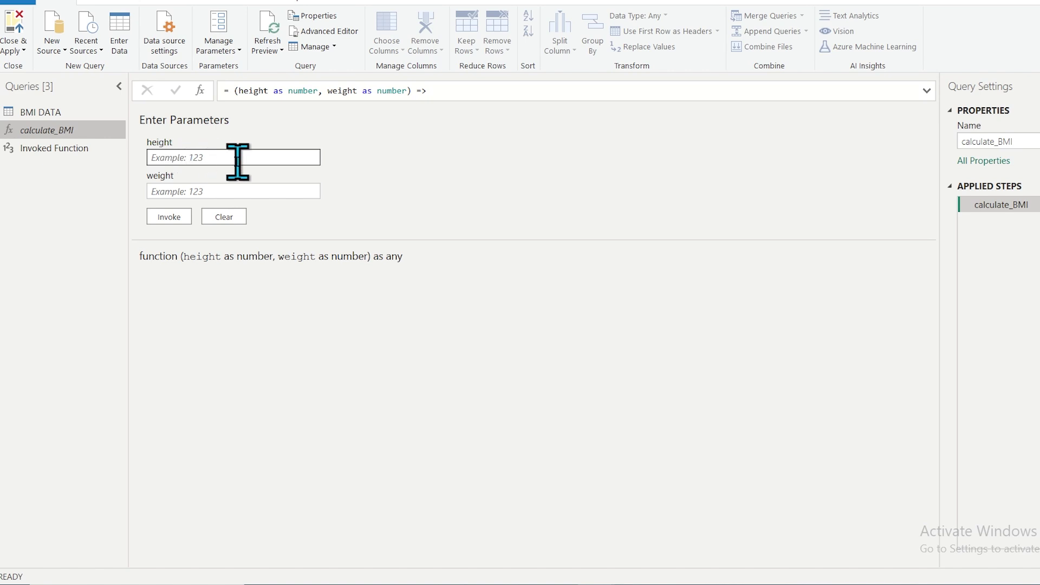
left_click(222, 158)
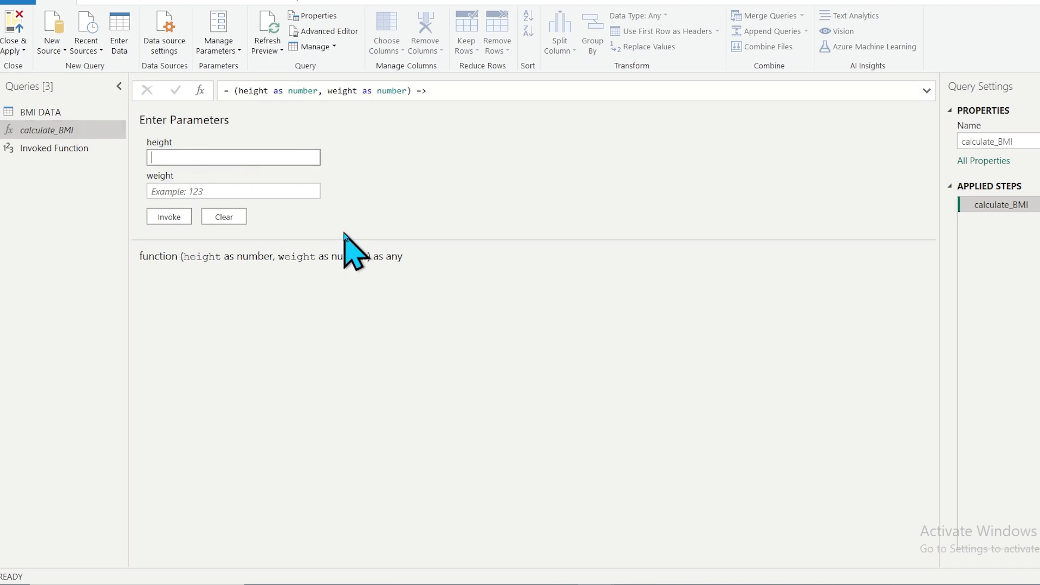
type("abc")
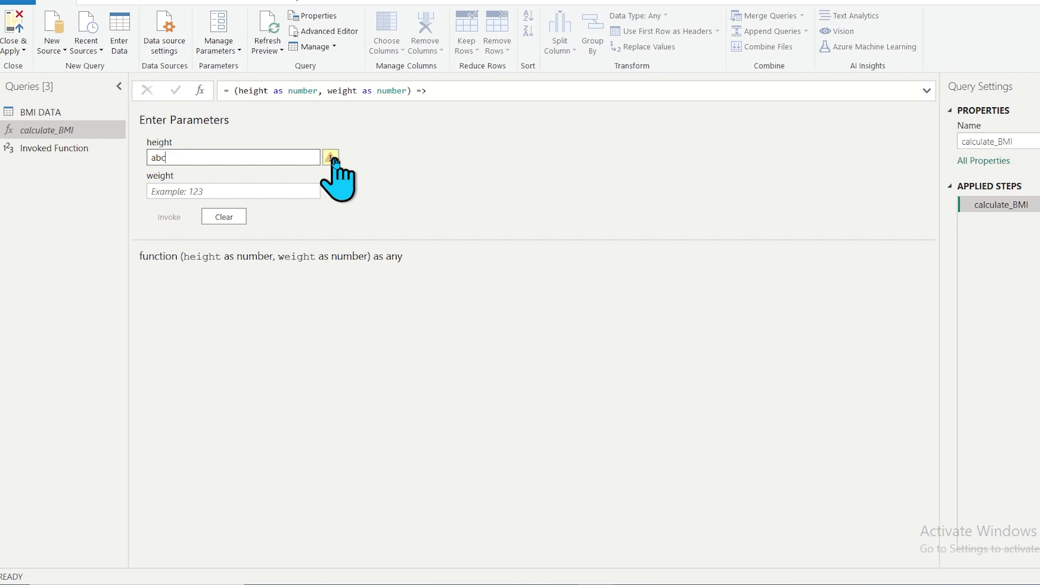
mouse_move(332, 161)
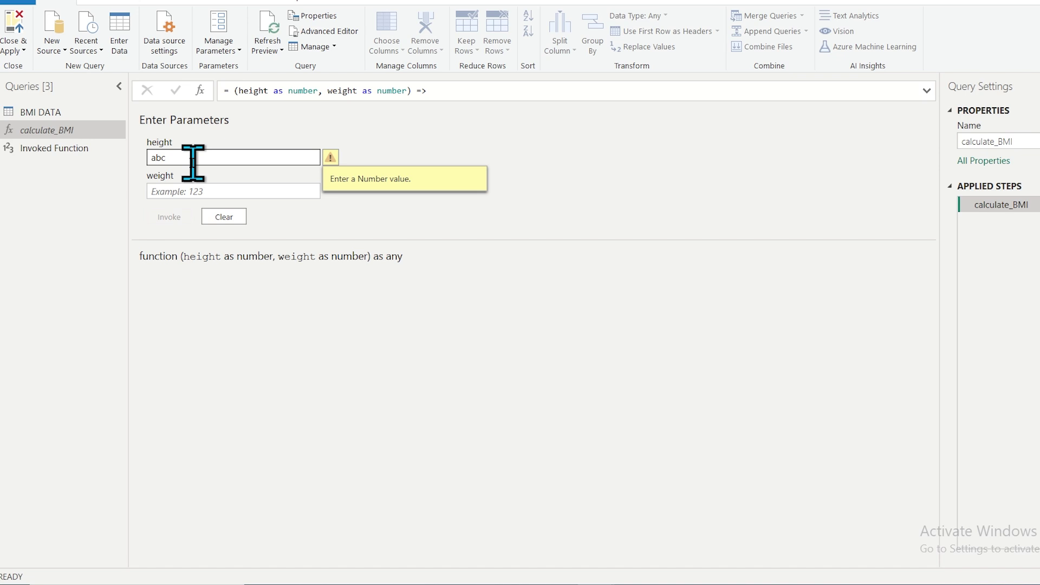
left_click(181, 190)
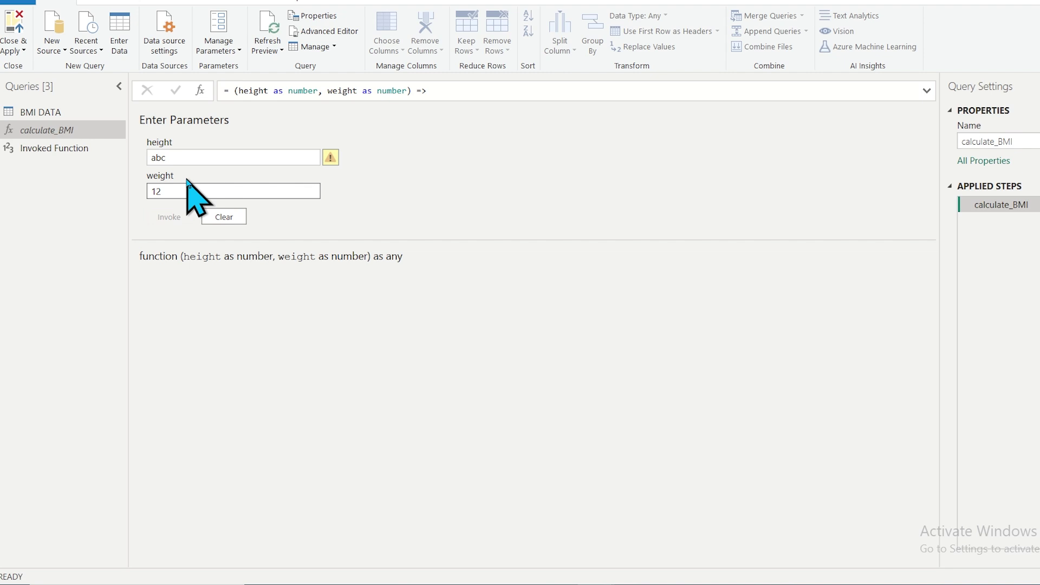
Replace the height test value of calculate_BMI with 123
double_click(186, 157)
key("BackSpace")
type("123")
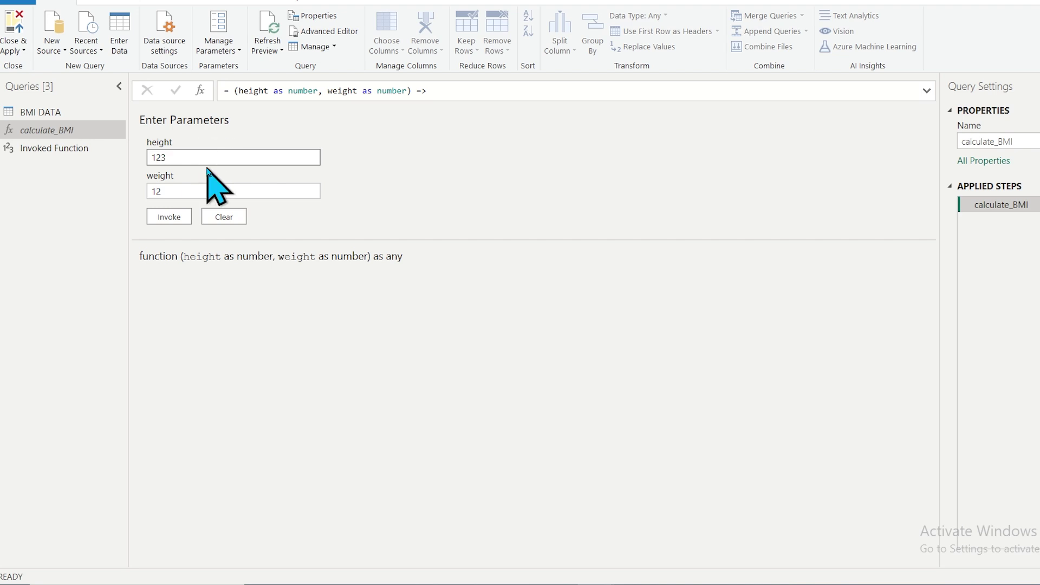
Remove the "as number" type from the height parameter in the calculate_BMI code and apply the change
left_click(315, 30)
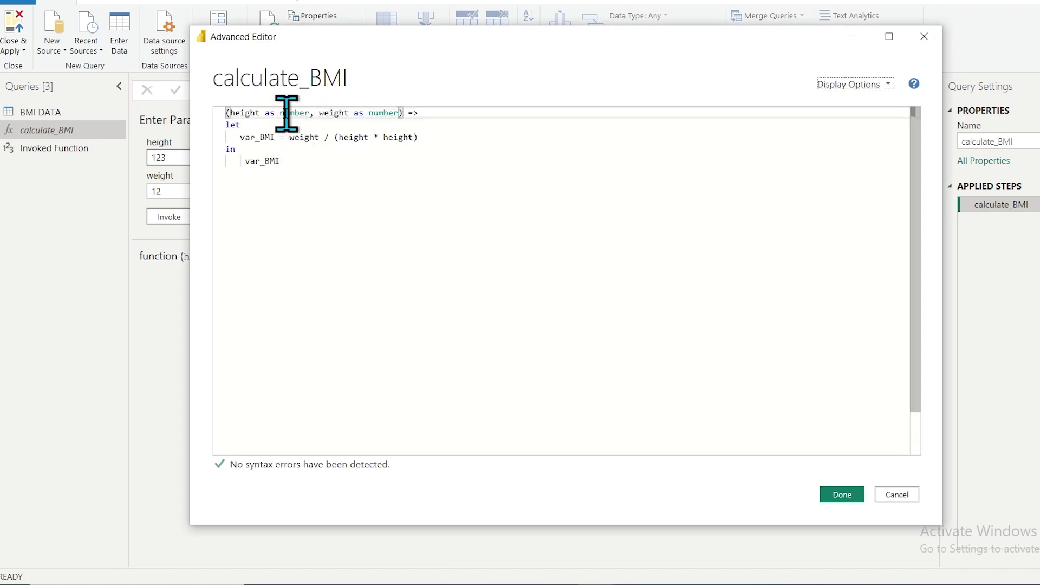
double_click(285, 113)
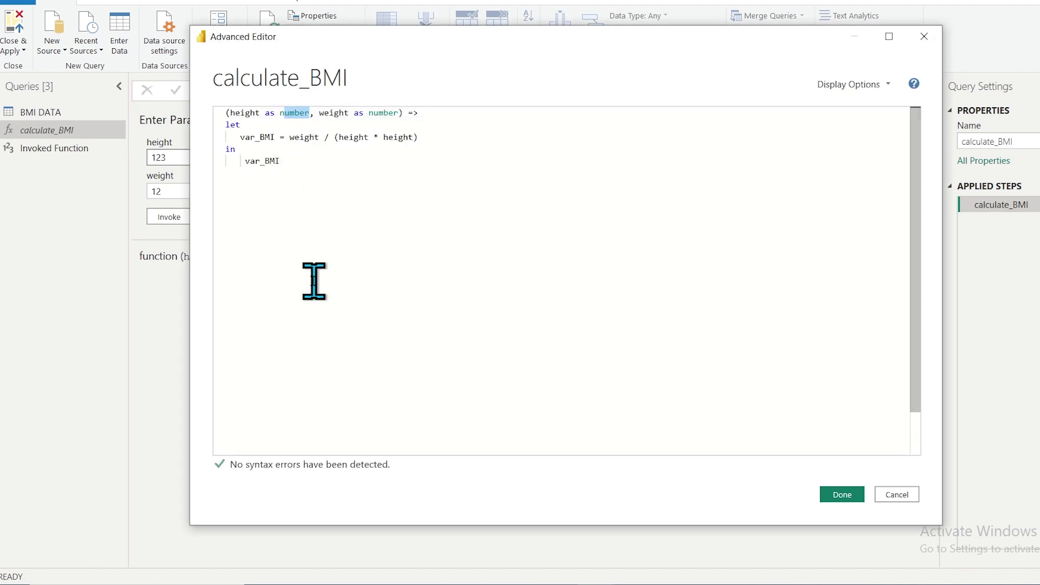
key("Right")
key("BackSpace")
key("BackSpace")
key("BackSpace")
key("BackSpace")
key("BackSpace")
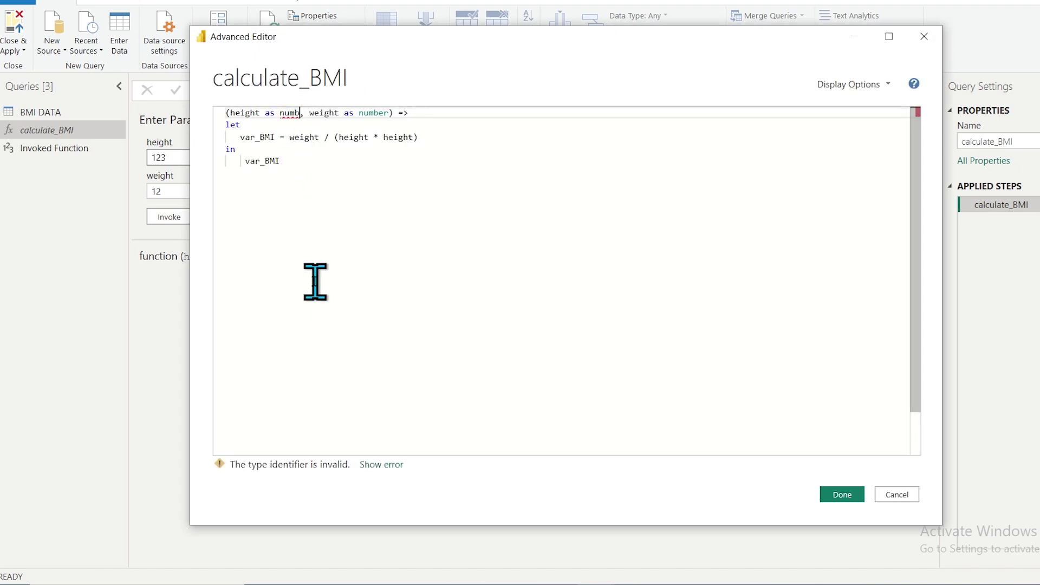
key("BackSpace")
key("BackSpace")
key("BackSpace")
key("BackSpace")
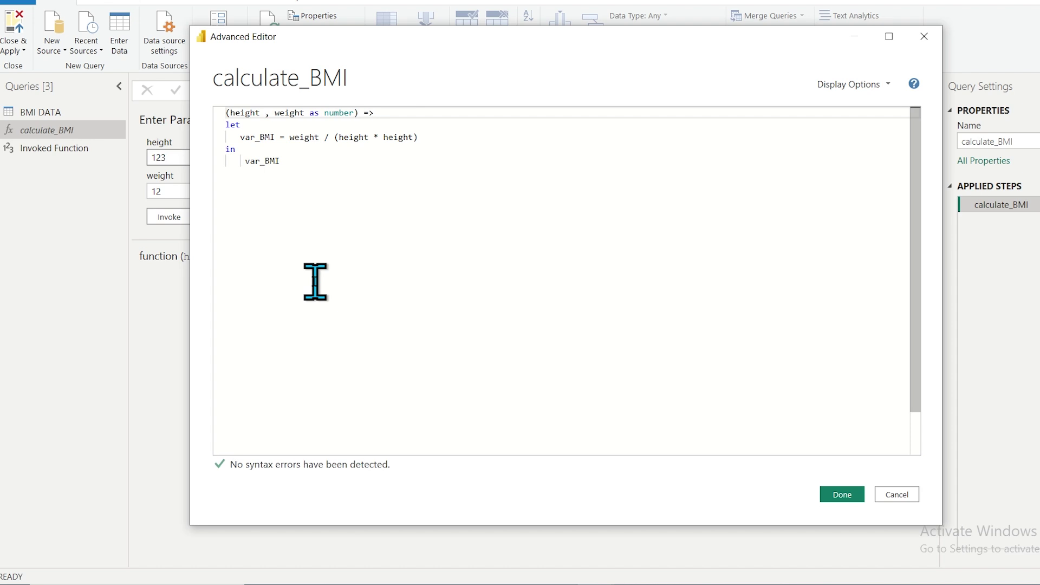
left_click(842, 494)
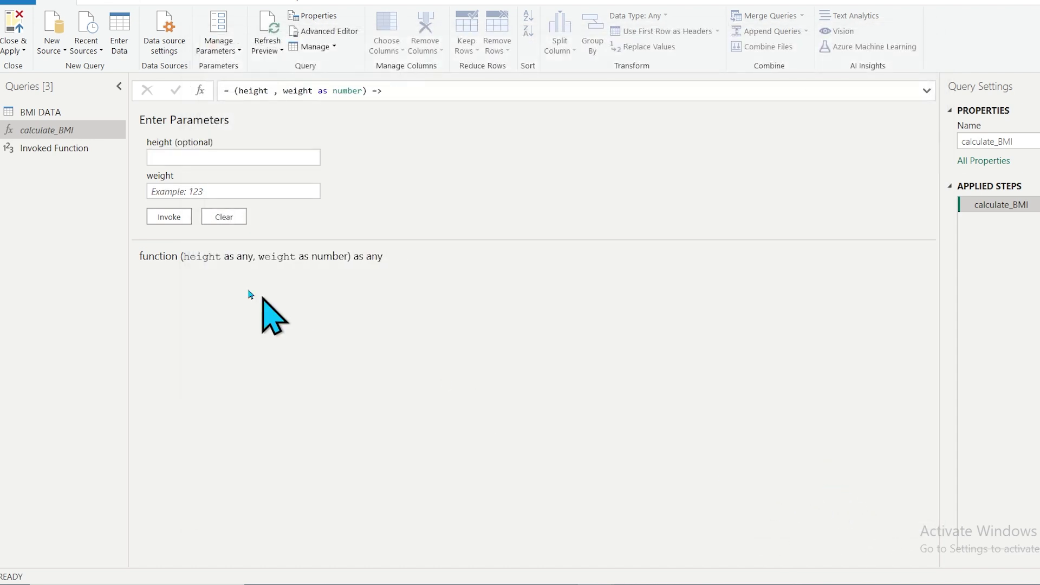
Invoke calculate_BMI with the text 1wqee as the height and 12 as the weight
left_click(174, 156)
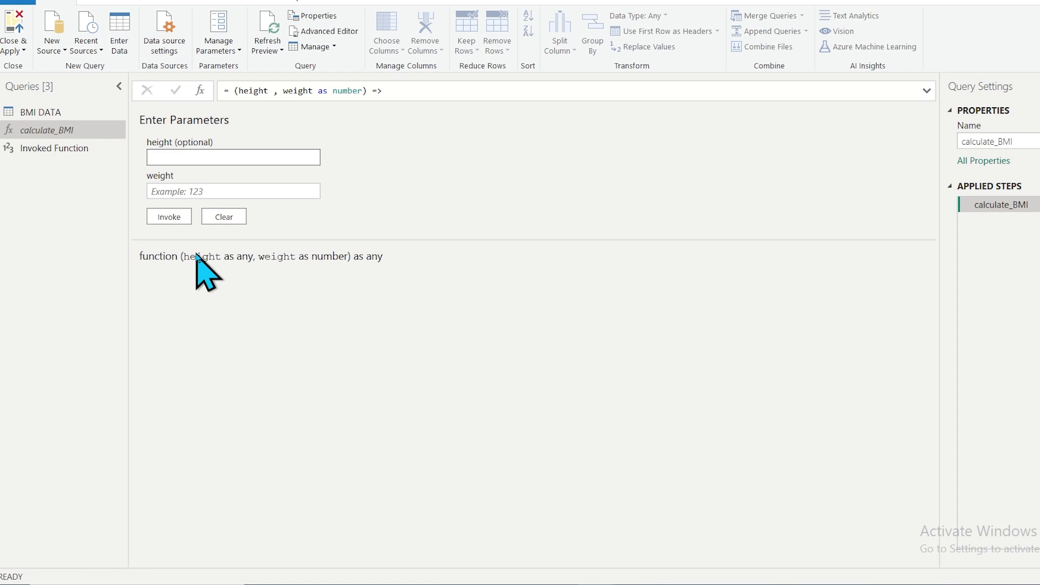
type("1wqee")
left_click(160, 191)
type("12")
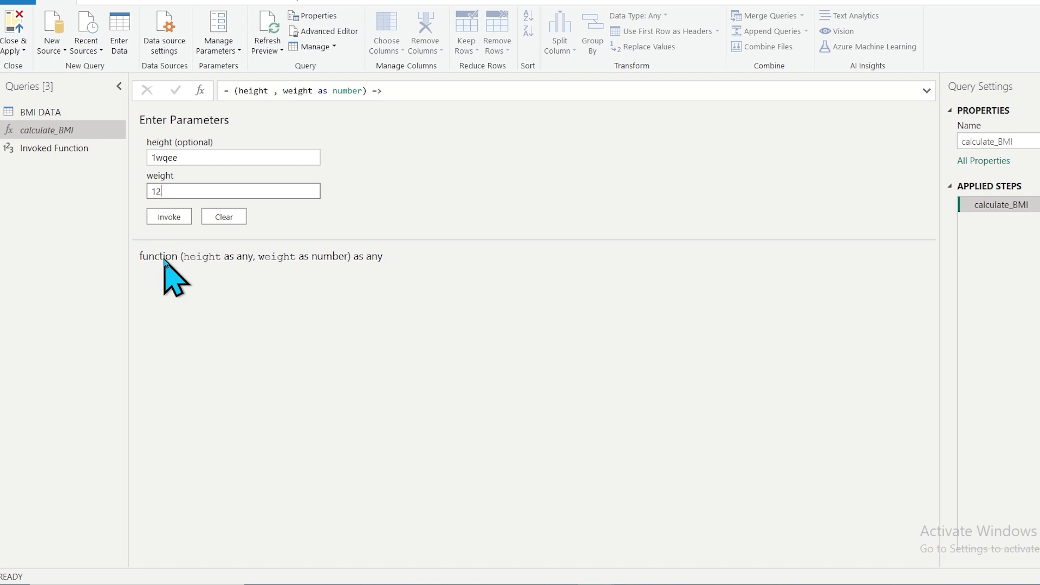
left_click(168, 217)
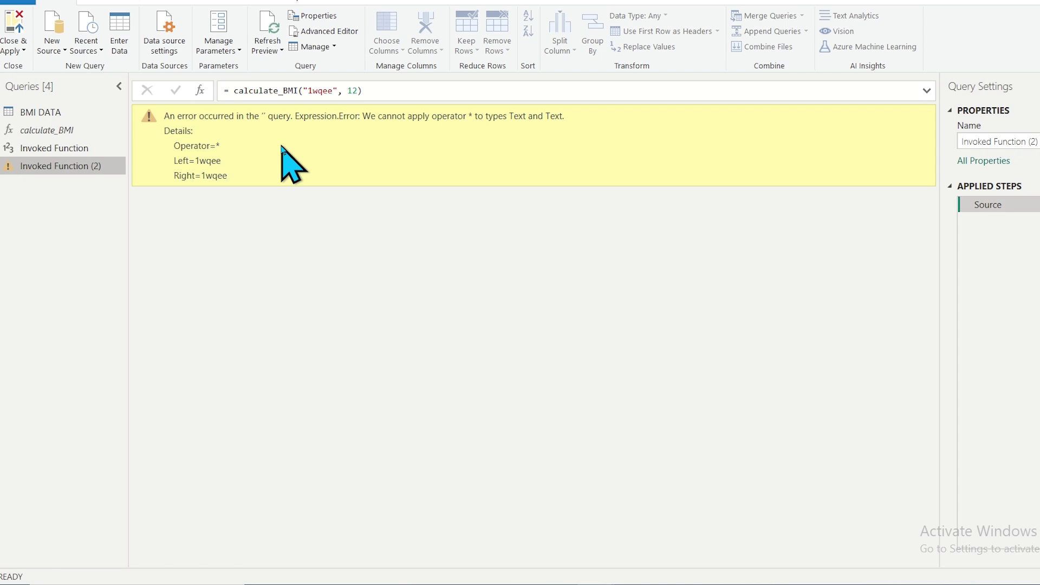
Add the "as number" type back to the height parameter in the calculate_BMI code and apply it
left_click(48, 134)
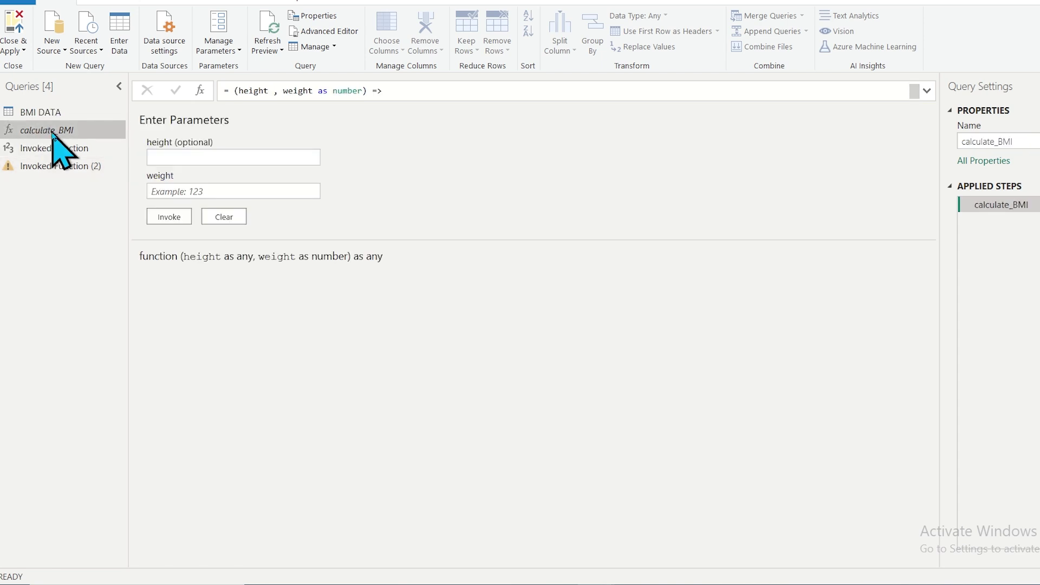
left_click(325, 31)
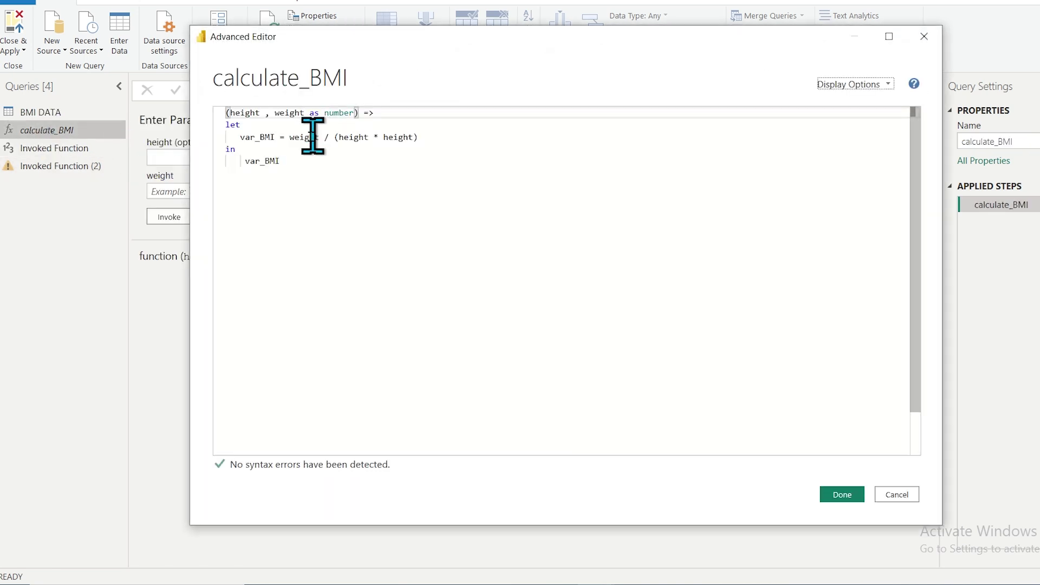
left_click(260, 112)
type("as number")
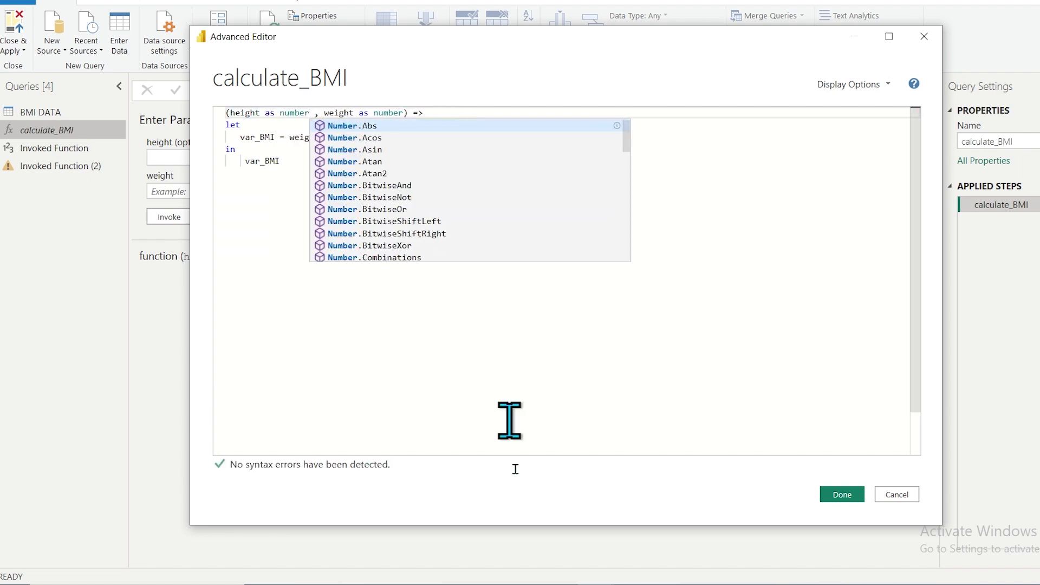
left_click(841, 495)
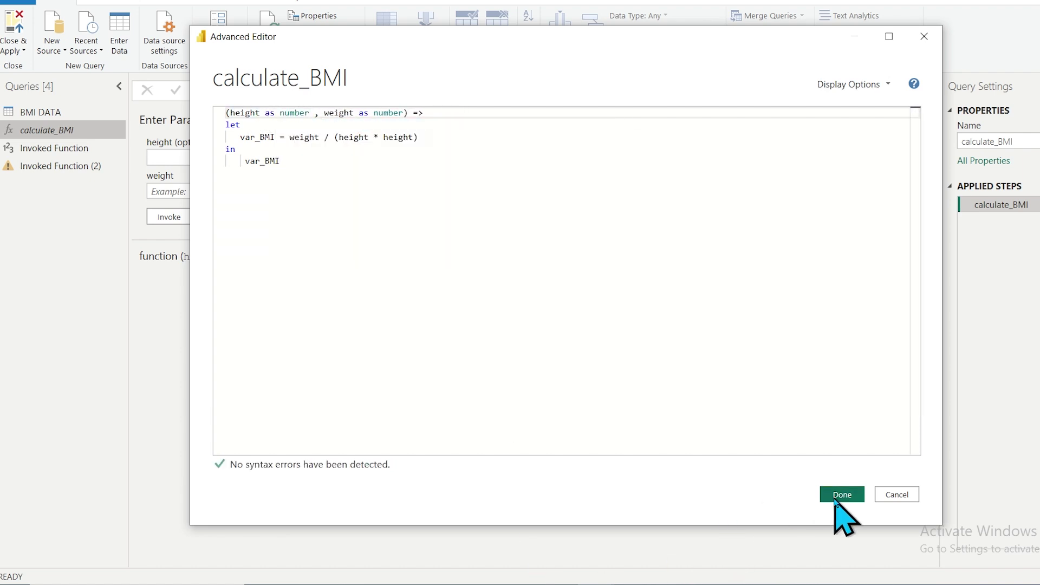
left_click(837, 496)
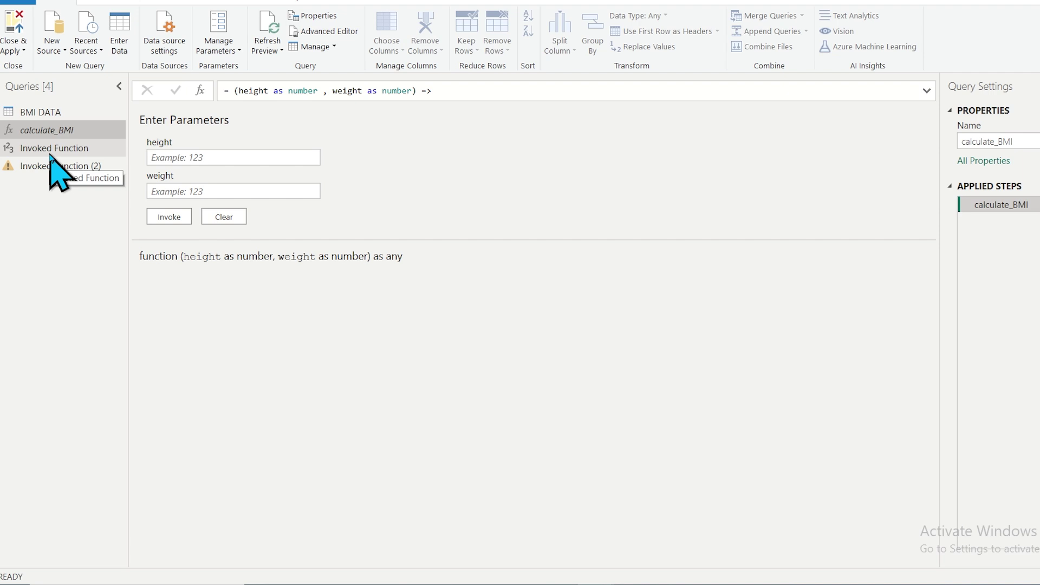
Check the results of both invoked function queries and delete the Invoked Function (2) query
left_click(50, 153)
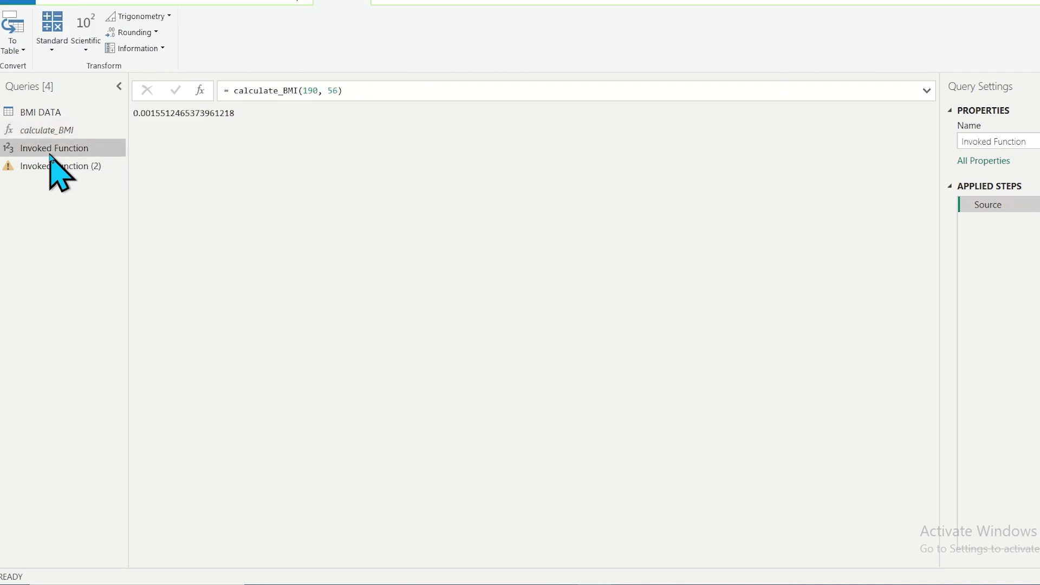
left_click(51, 167)
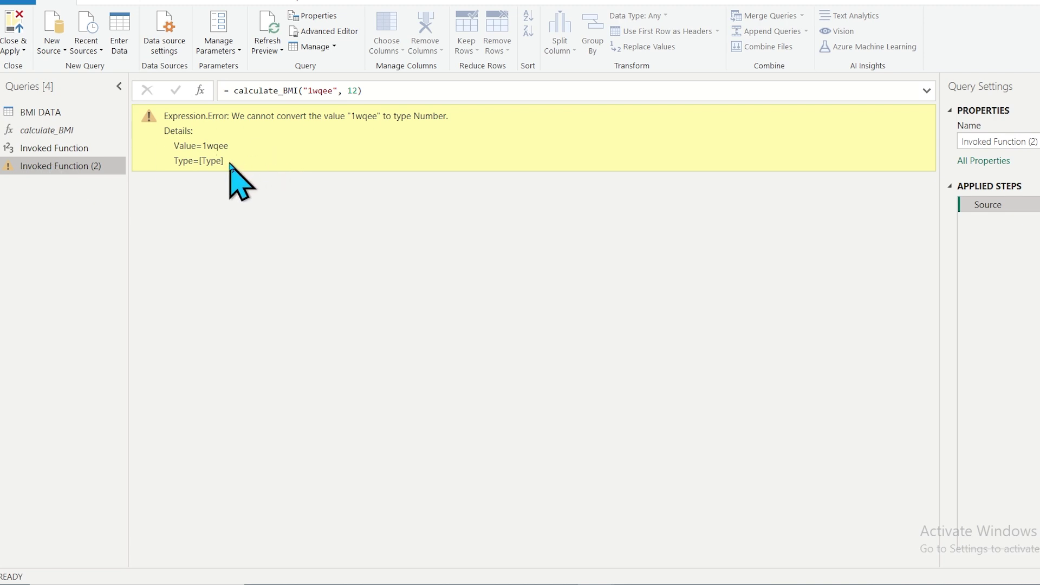
right_click(69, 169)
left_click(99, 212)
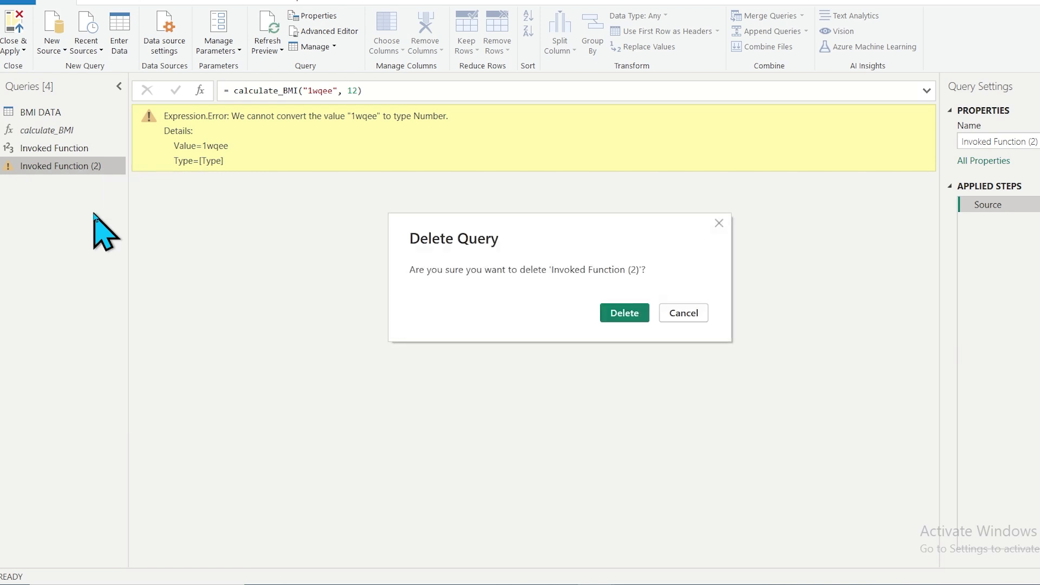
left_click(625, 314)
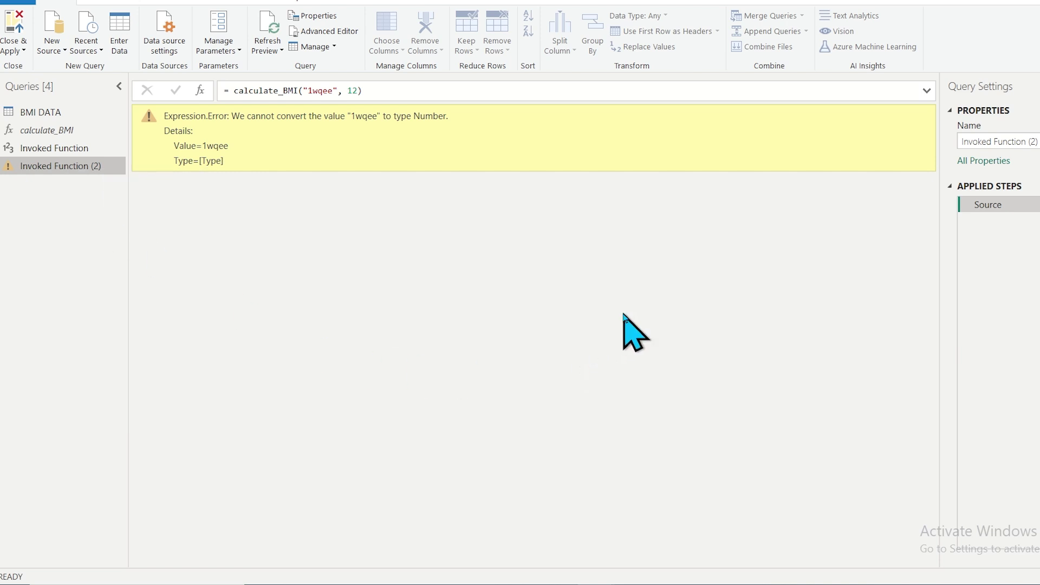
Delete the remaining Invoked Function query and open the calculate_BMI function
right_click(49, 148)
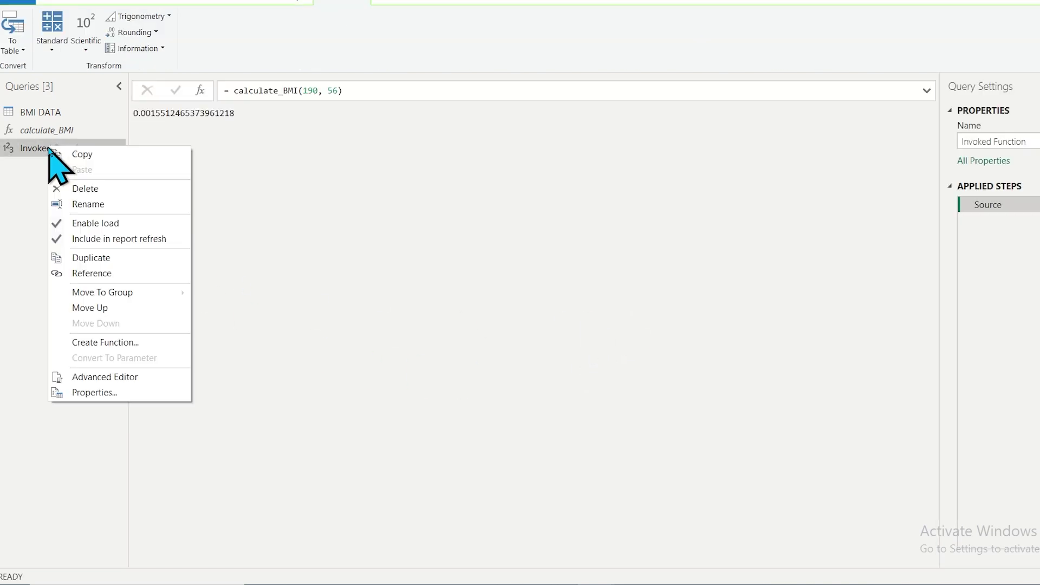
left_click(84, 188)
key("Return")
left_click(76, 138)
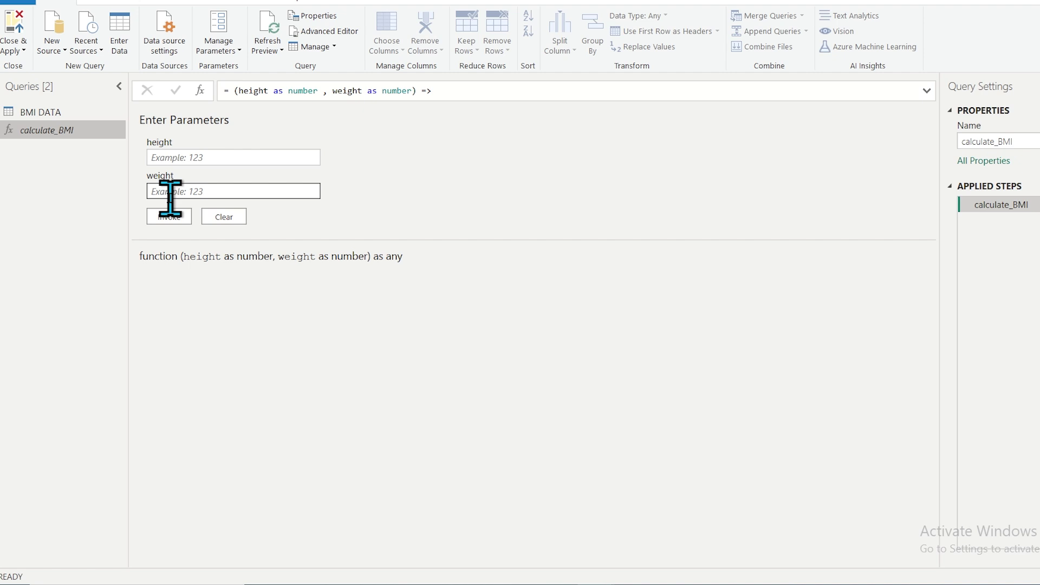
Start invoking a custom function on the BMI DATA table and name the new column BMI before Exec
left_click(51, 112)
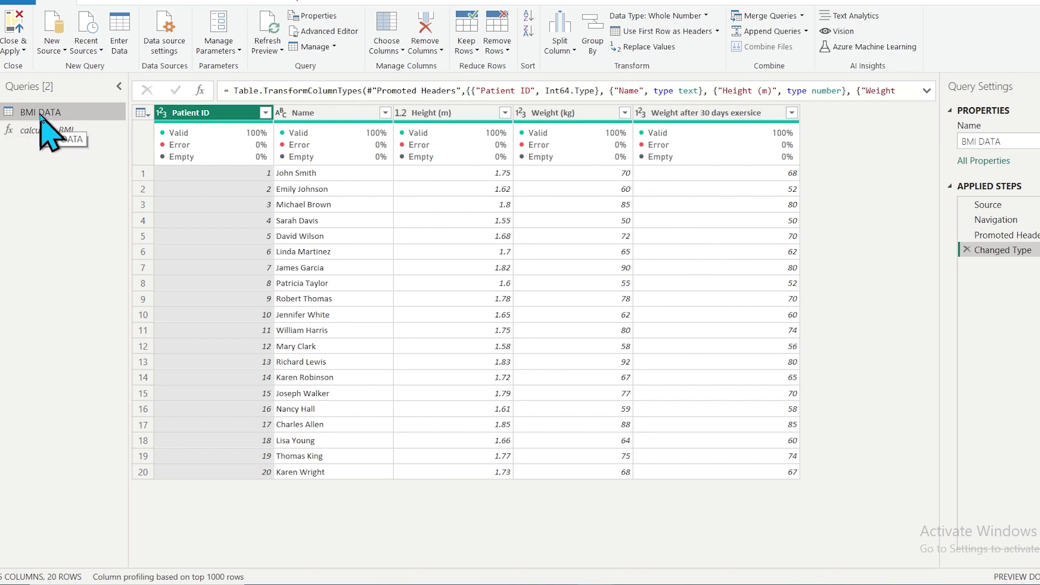
left_click(166, 15)
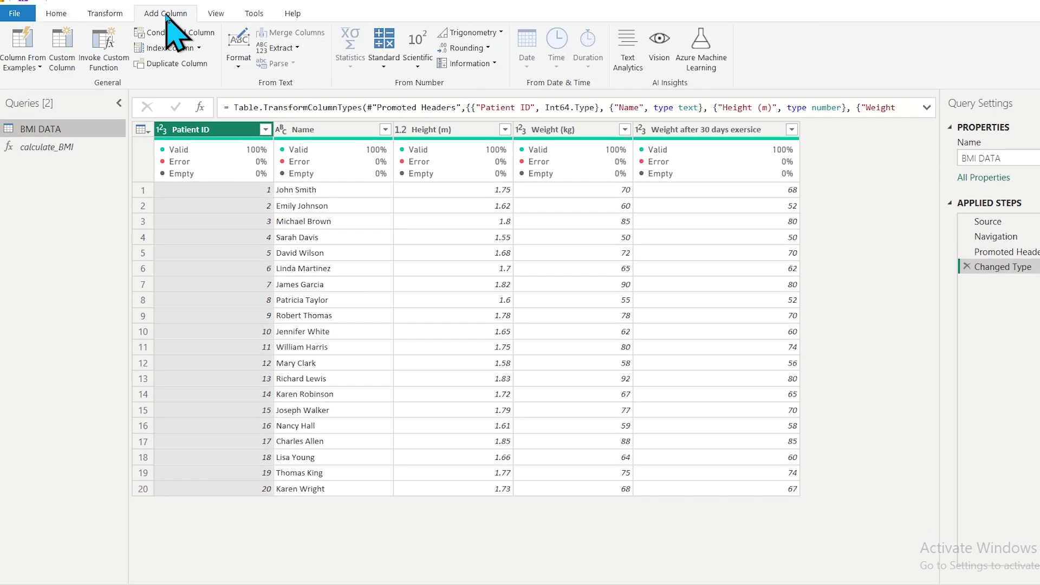
left_click(103, 64)
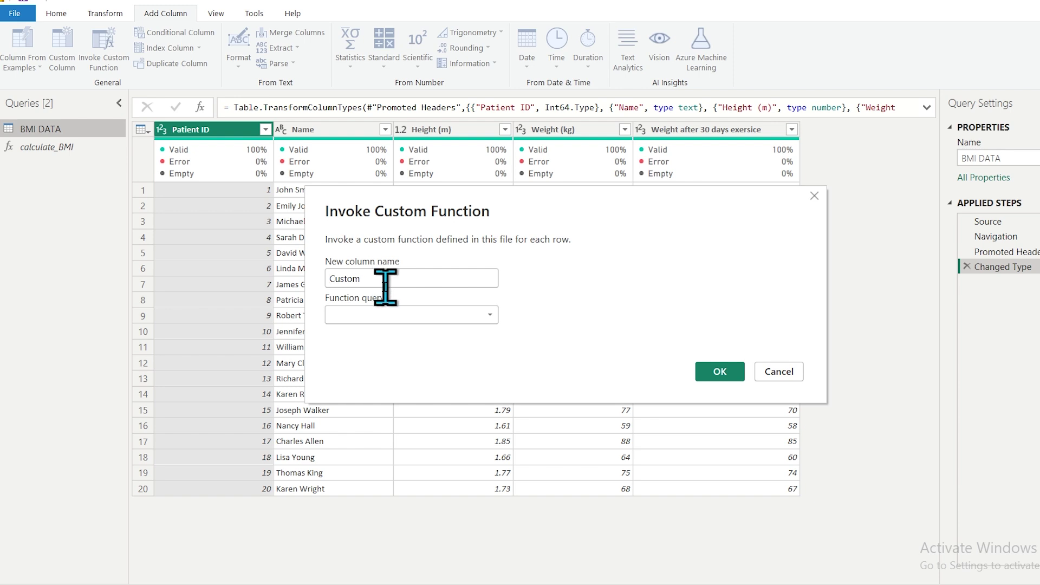
key("BackSpace")
key("BackSpace")
key("BackSpace")
key("BackSpace")
key("BackSpace")
key("BackSpace")
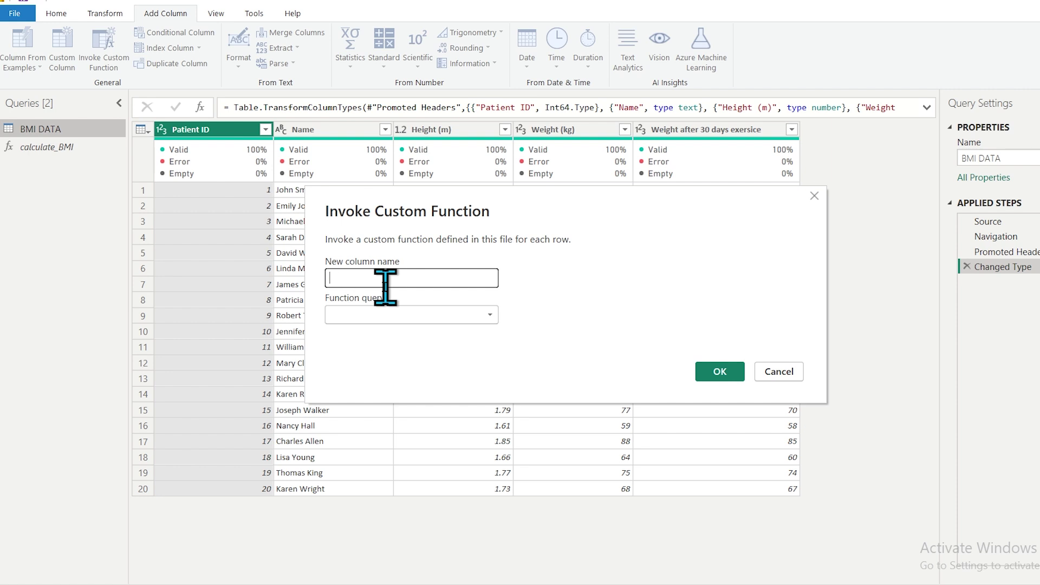
type("BMI before E")
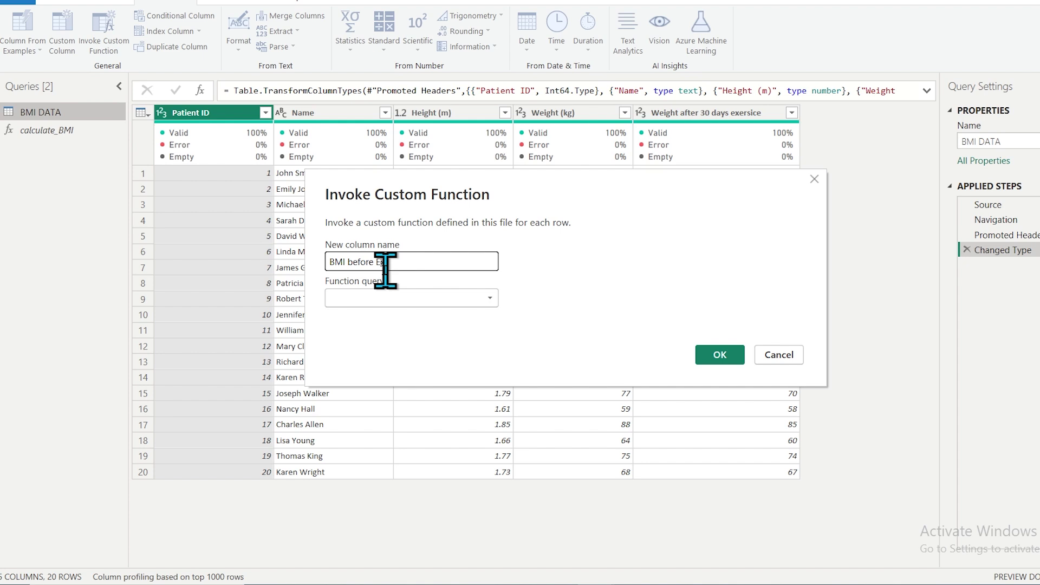
type("xe")
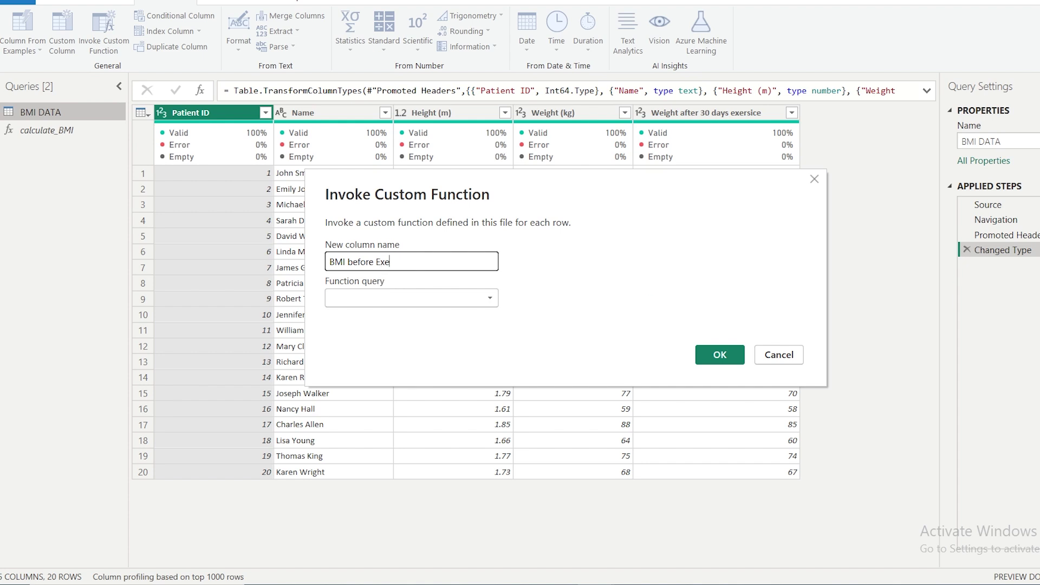
type("c")
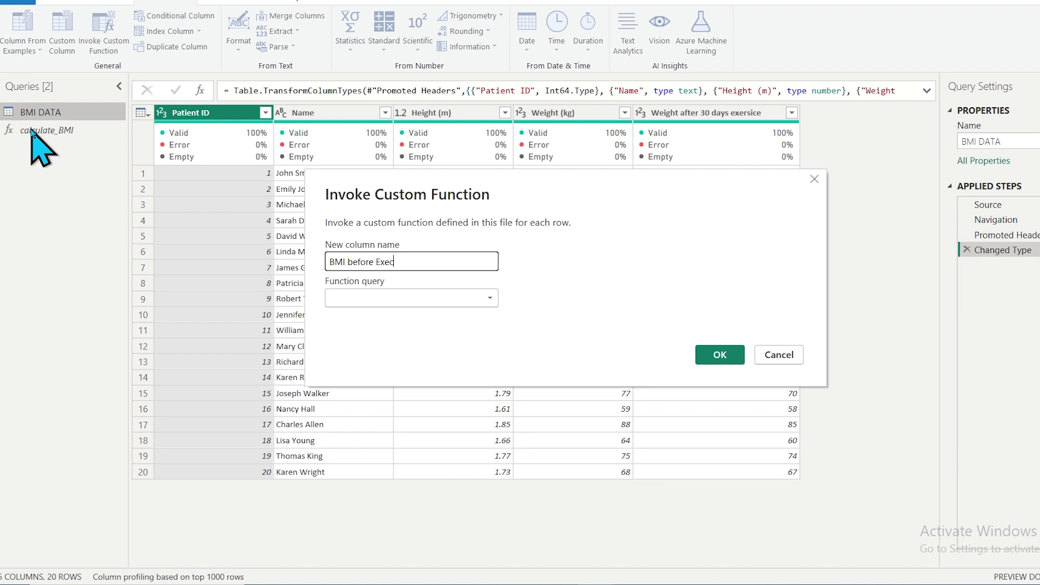
Choose calculate_BMI as the function query and use the Height (m) column for its height parameter
left_click(477, 298)
left_click(389, 316)
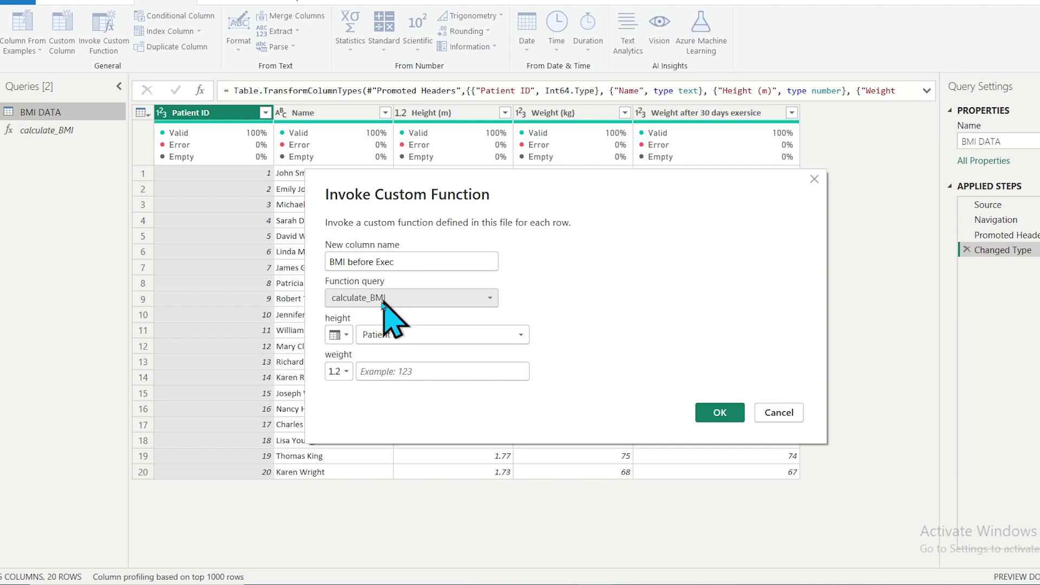
left_click(339, 335)
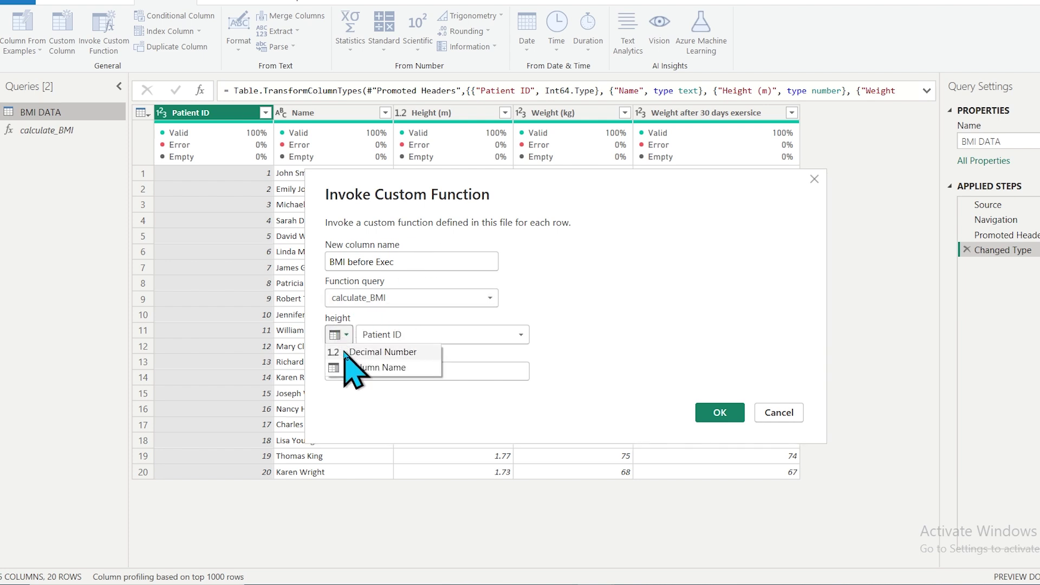
left_click(350, 369)
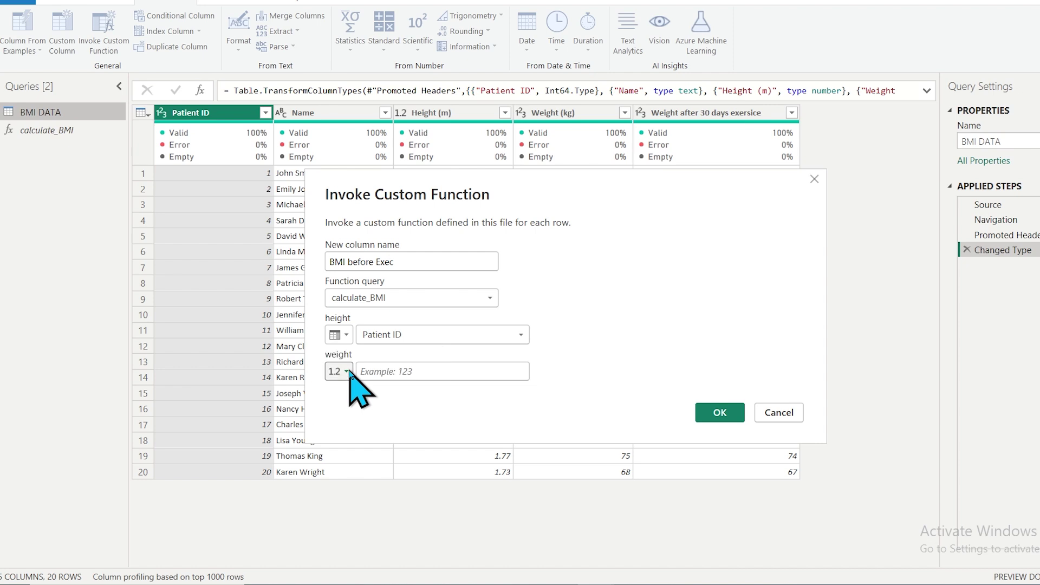
left_click(391, 336)
left_click(396, 382)
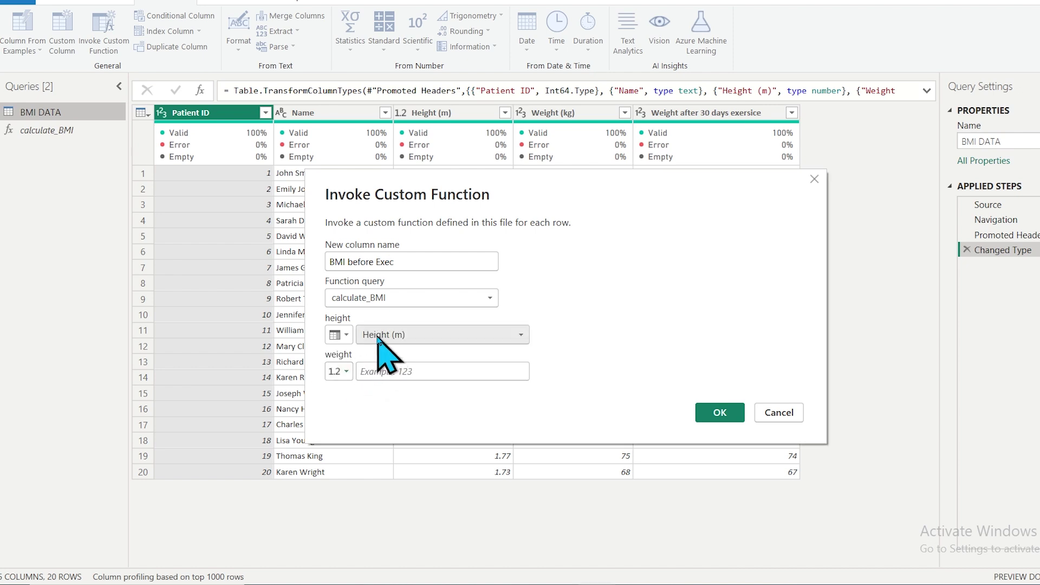
Add the column with Weight (kg) as the weight parameter and move it before the Weight after 30 days exersice column
left_click(339, 372)
left_click(355, 404)
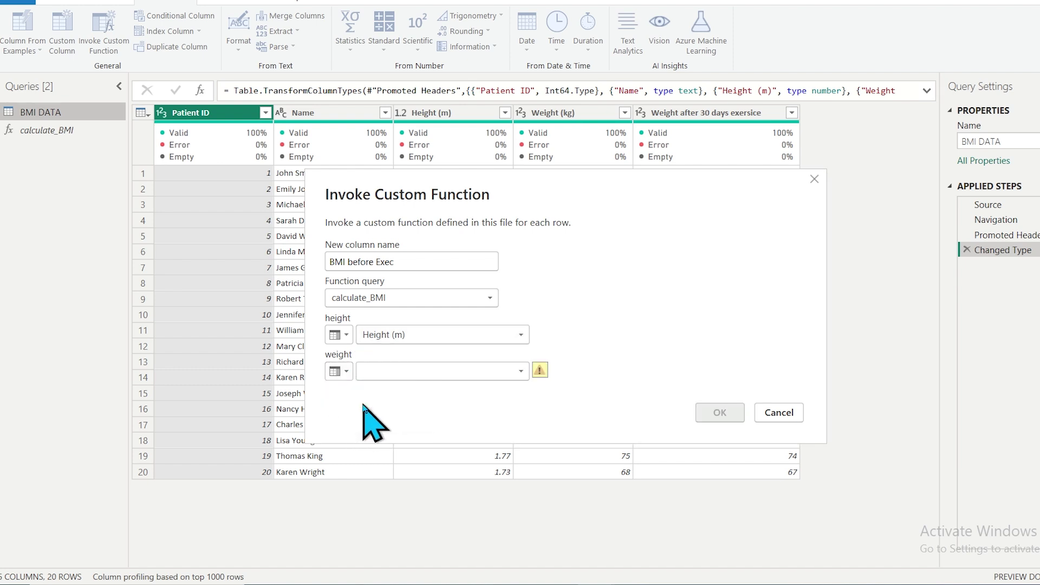
left_click(386, 373)
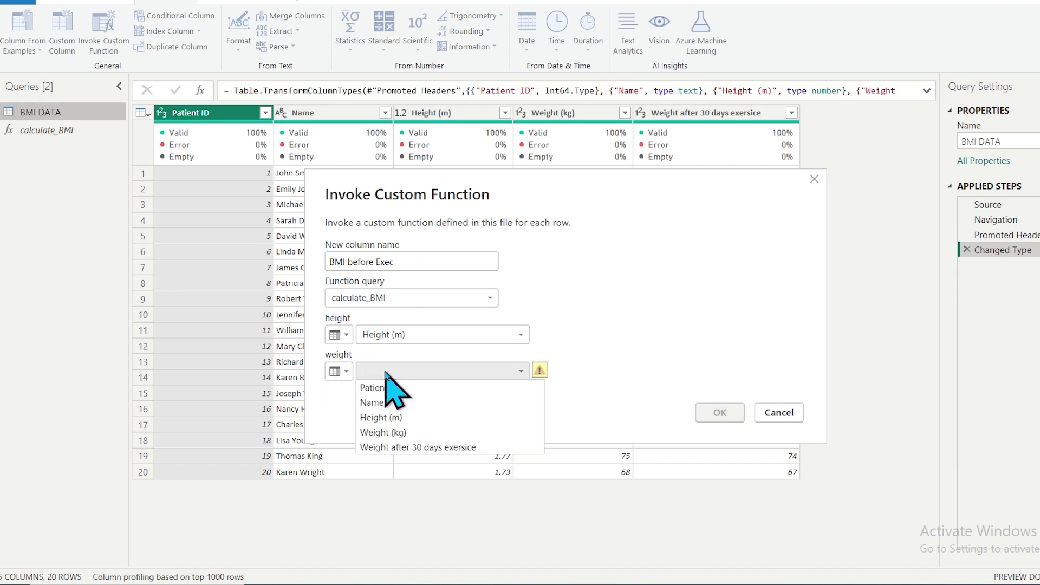
left_click(404, 433)
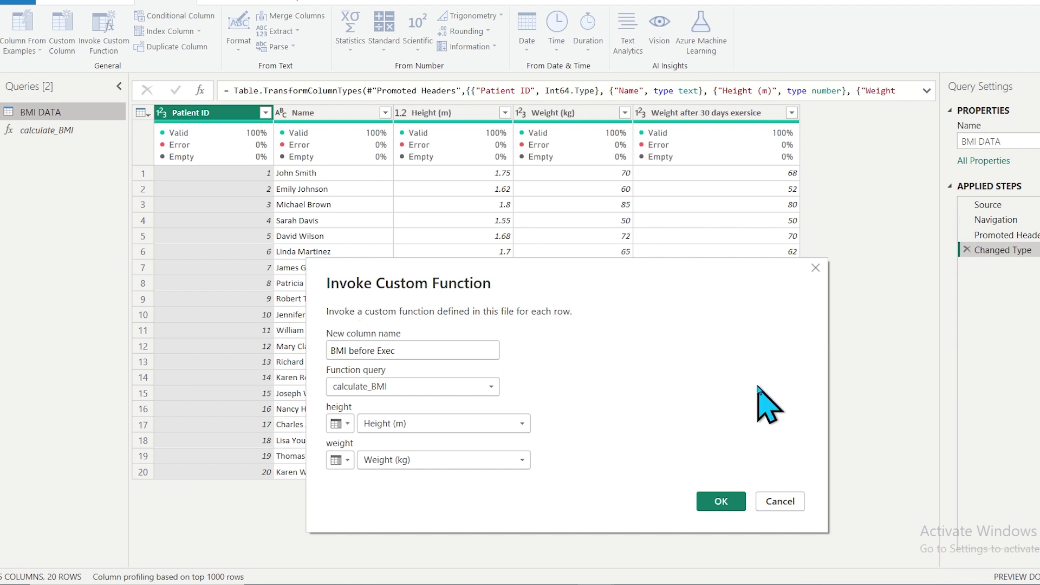
left_click(721, 501)
left_click_drag(845, 114, 678, 123)
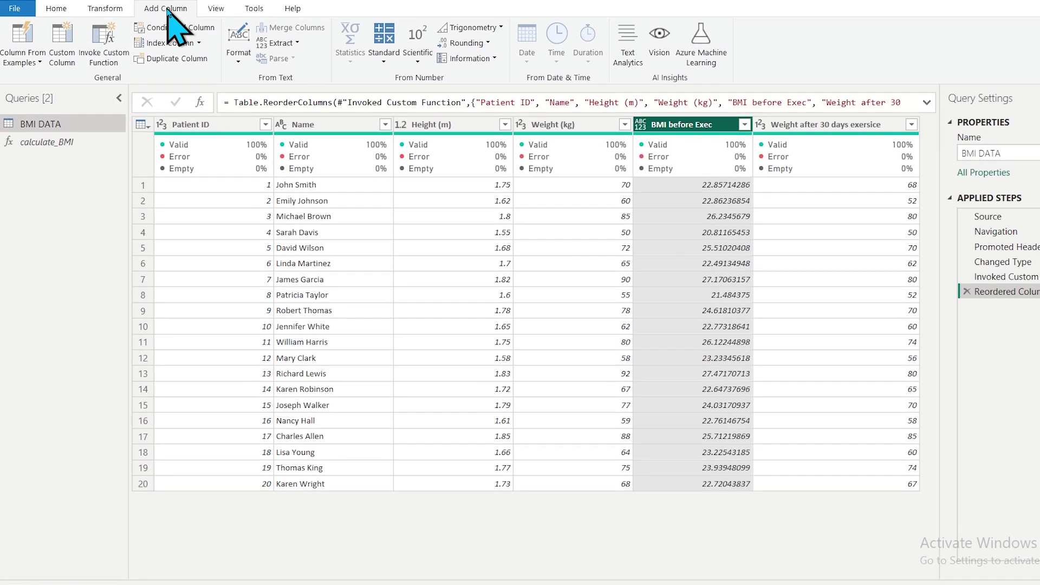
Start another custom function invocation on BMI DATA with the column name BMI after Exec and the function query calculate_BMI
left_click(112, 64)
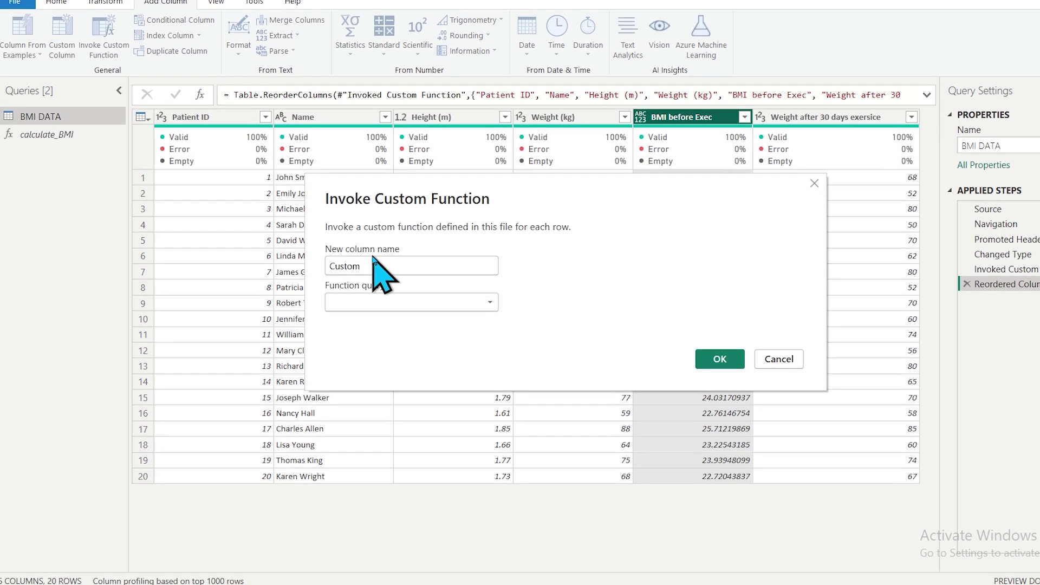
double_click(368, 266)
key("BackSpace")
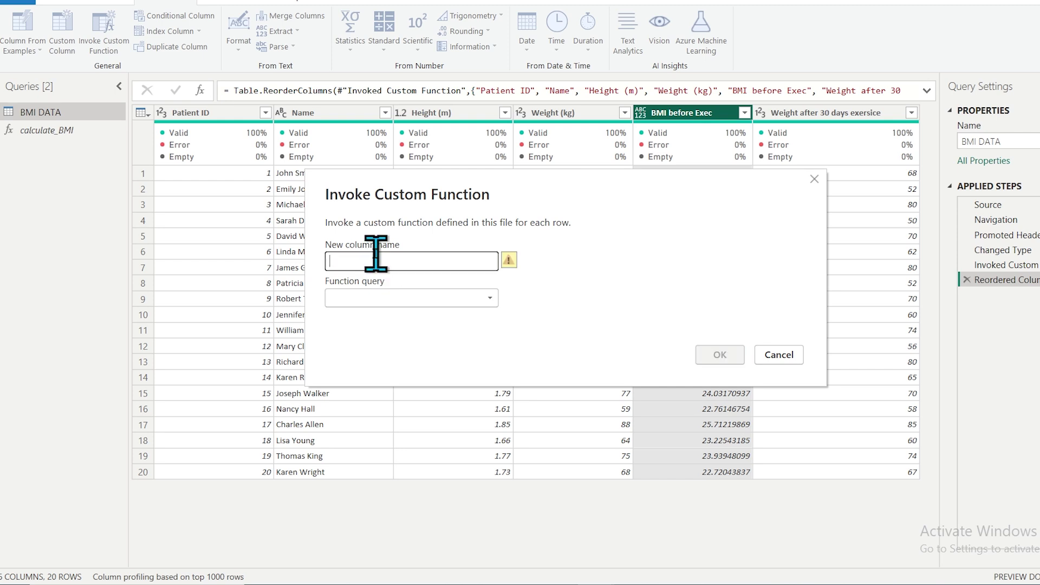
type("BMI after Exec")
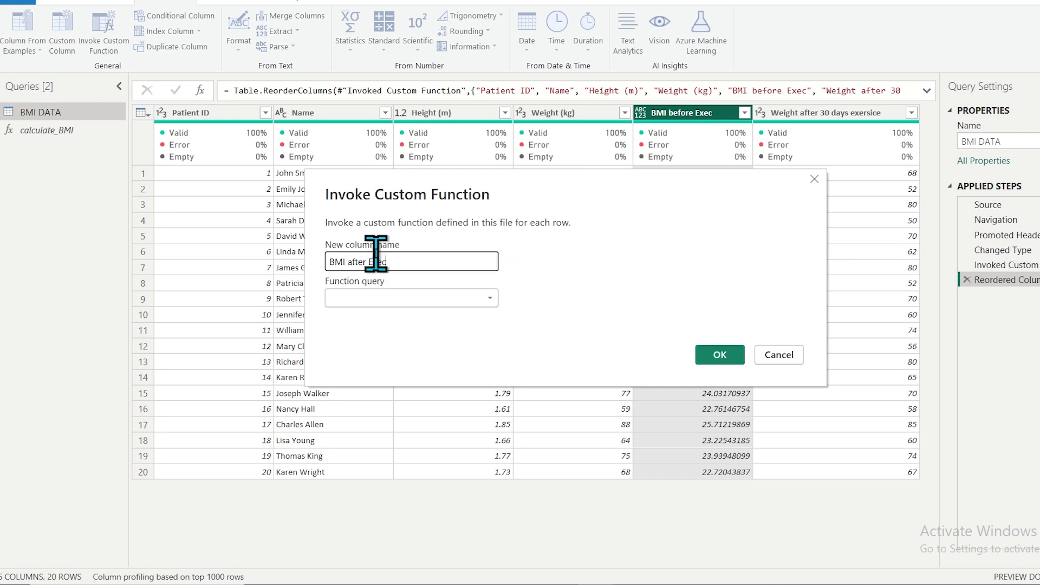
left_click(382, 297)
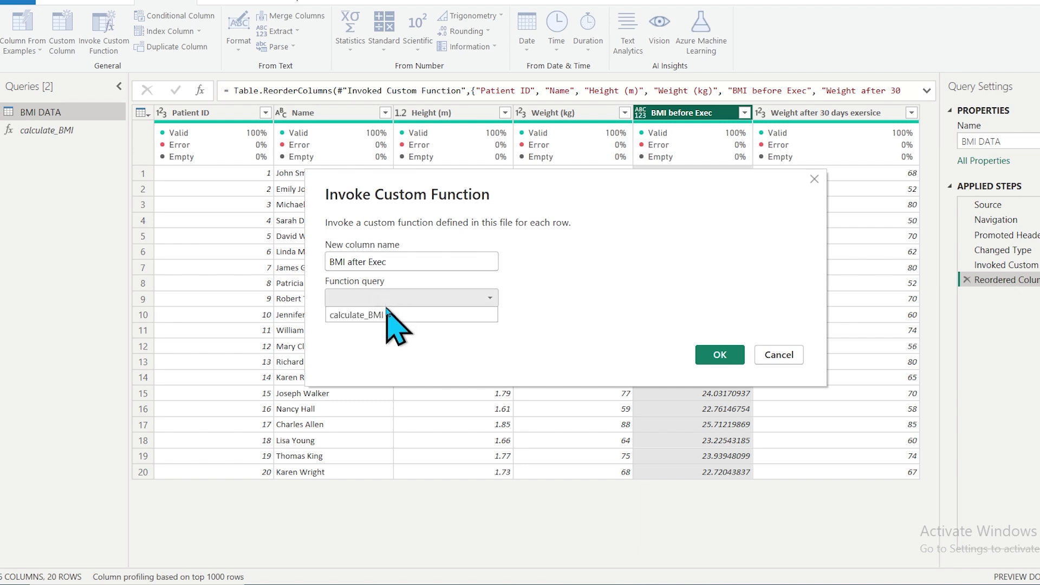
left_click(384, 316)
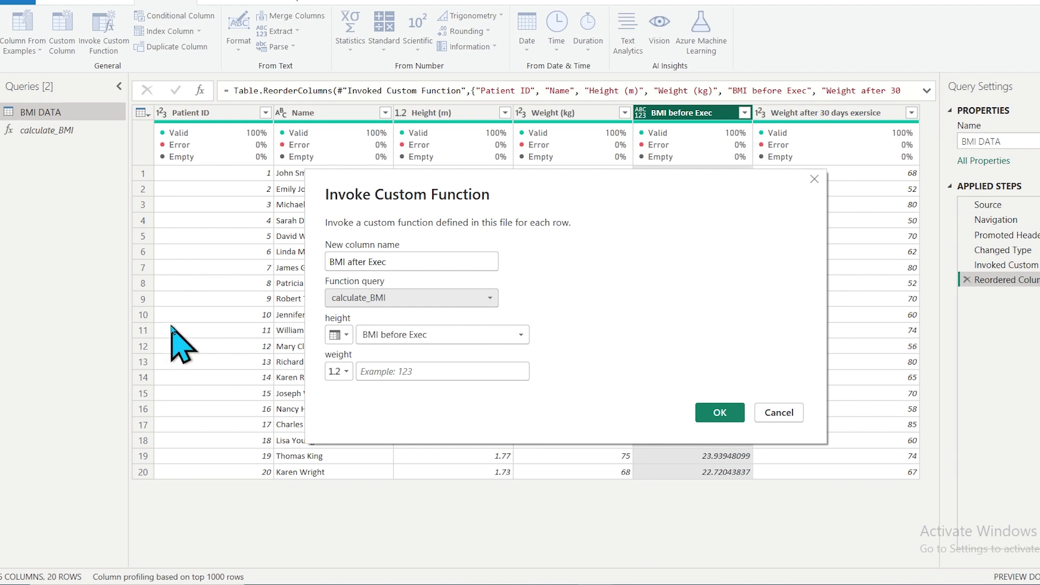
left_click(364, 299)
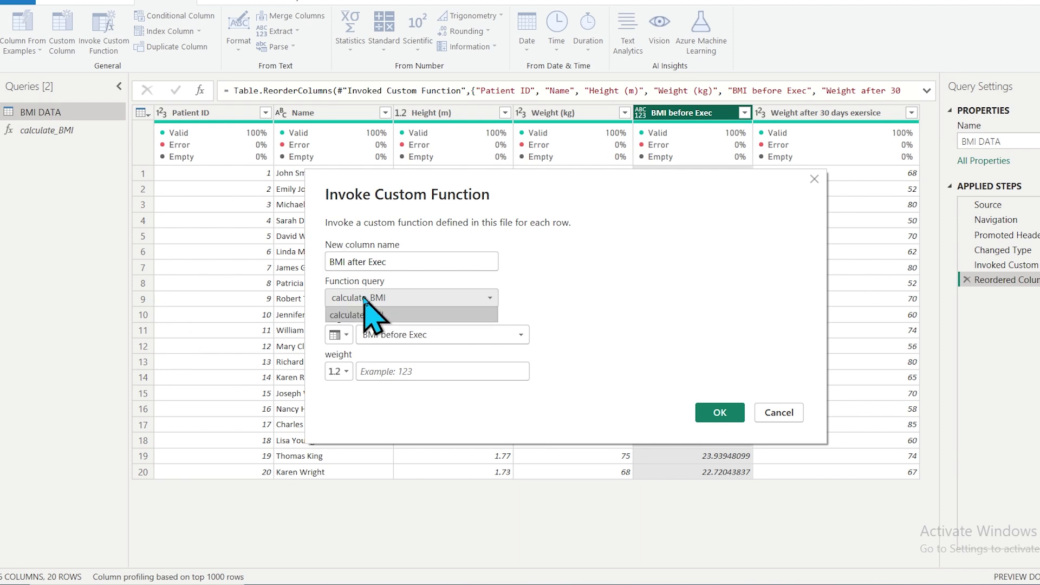
left_click(364, 301)
Add the column using Height (m) as the height and Weight after 30 days exersice as the weight
left_click(339, 334)
left_click(349, 372)
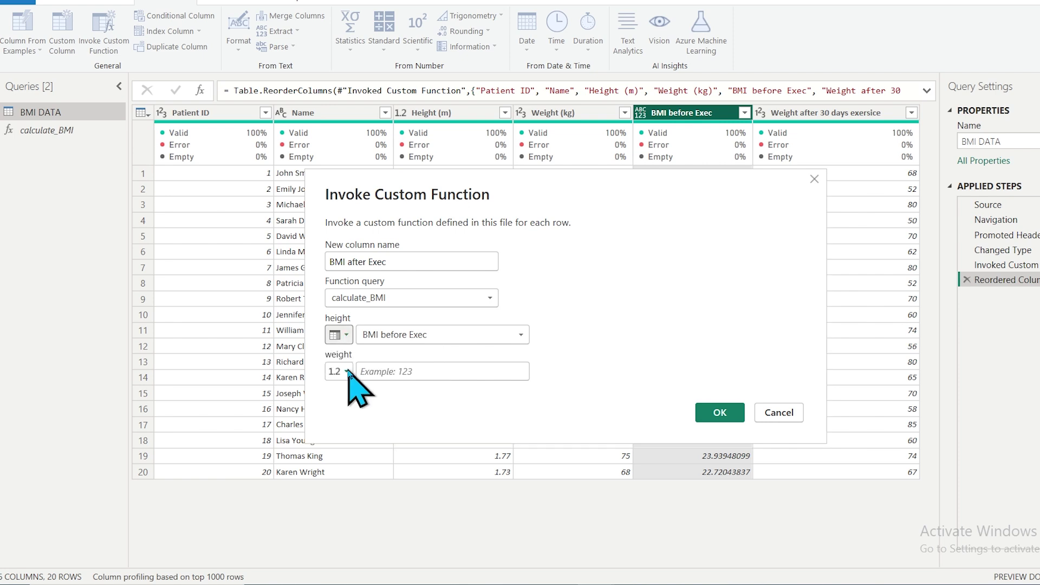
left_click(417, 334)
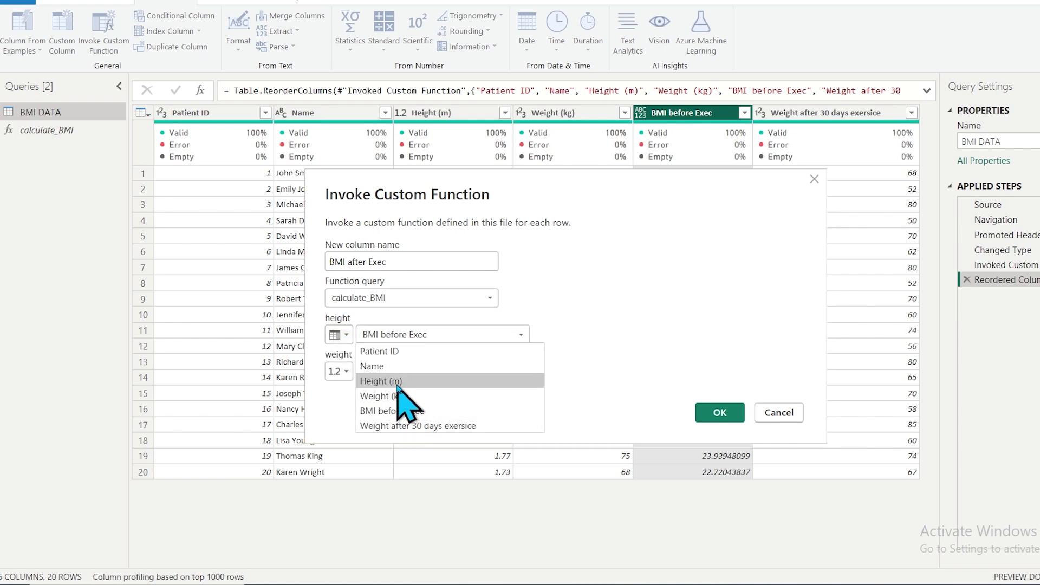
left_click(397, 383)
left_click(341, 371)
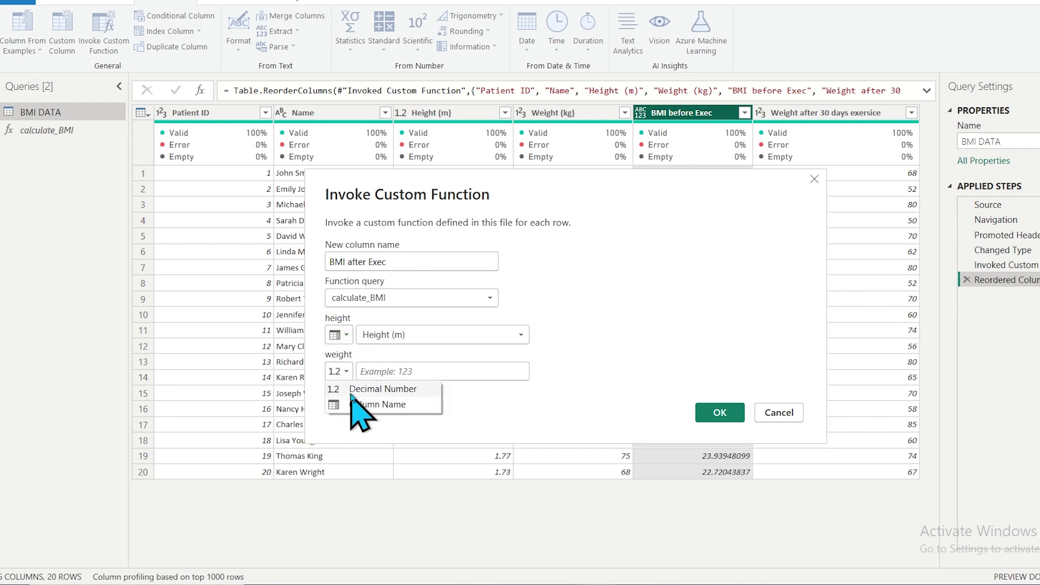
left_click(369, 405)
left_click(418, 371)
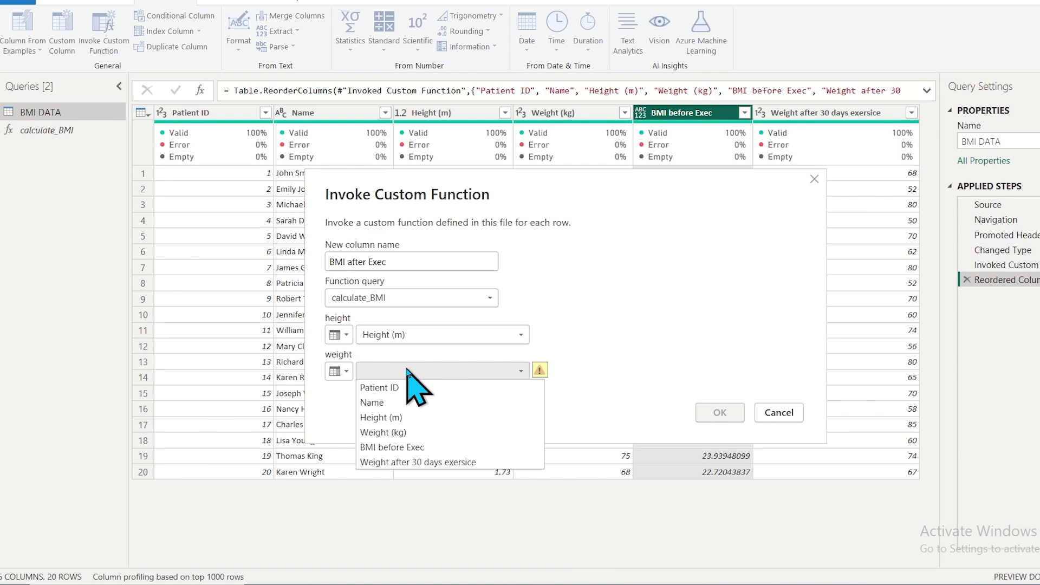
left_click(425, 463)
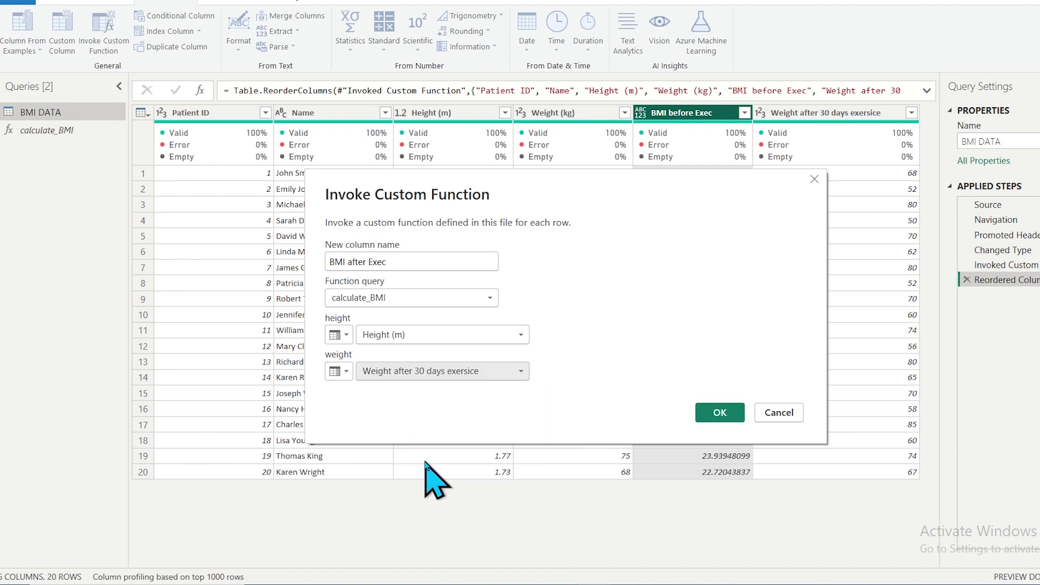
left_click(720, 413)
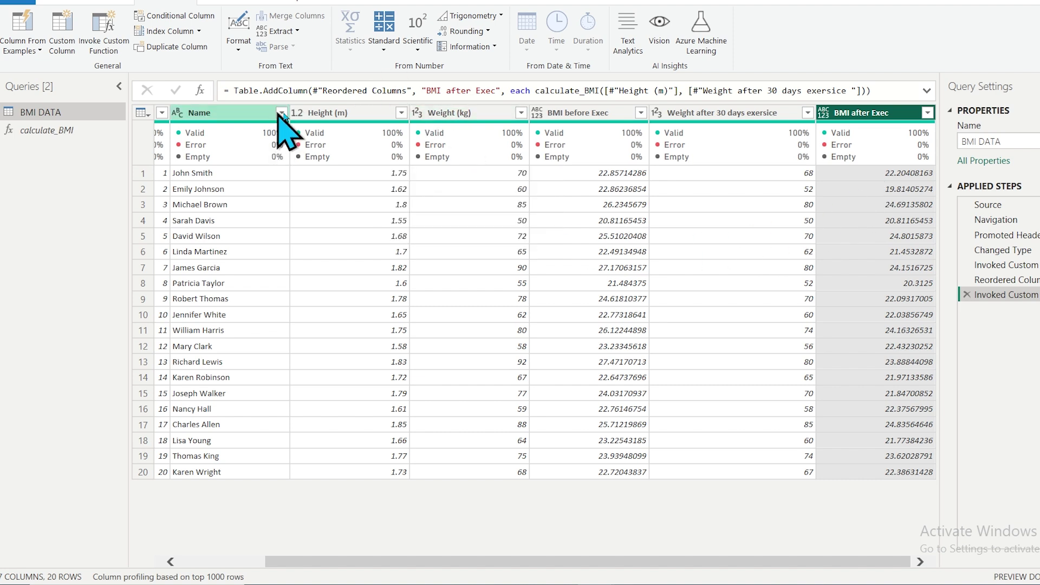
Examine the BMI after Exec column's formula, its calculate_BMI call and the full M code of the BMI DATA query
left_click(599, 113)
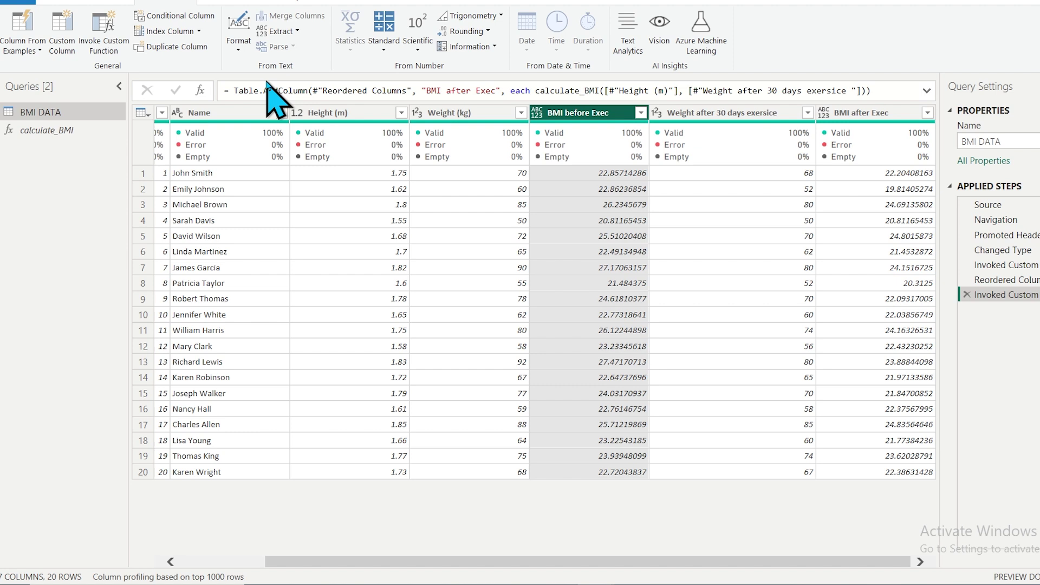
left_click_drag(235, 90, 894, 90)
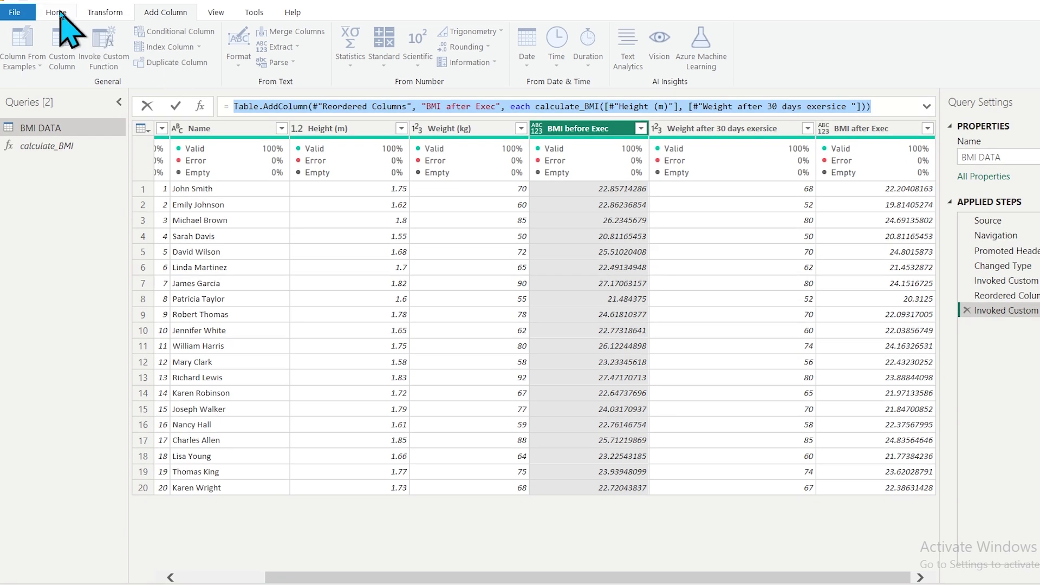
left_click(57, 12)
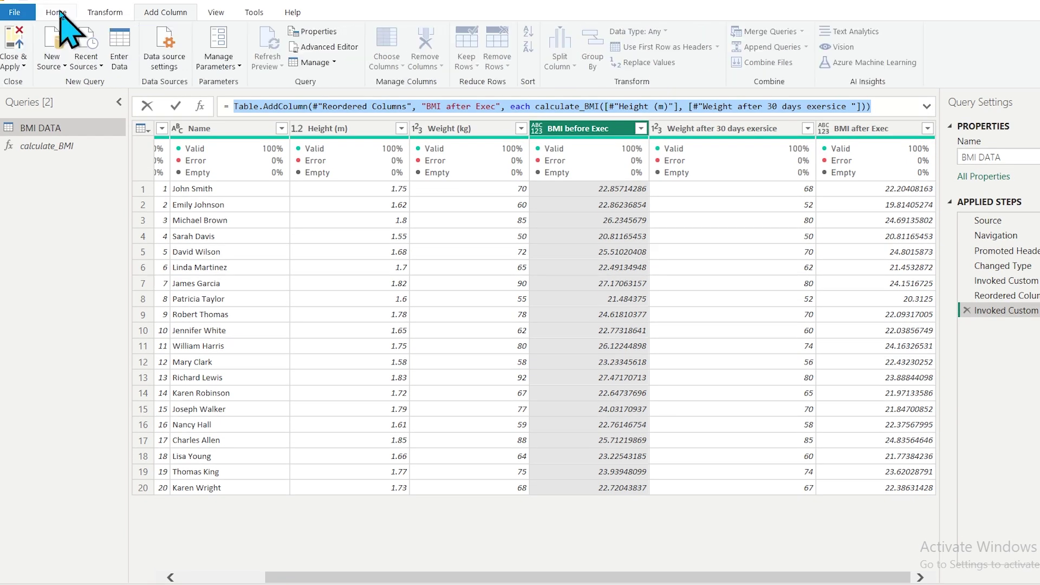
left_click(323, 47)
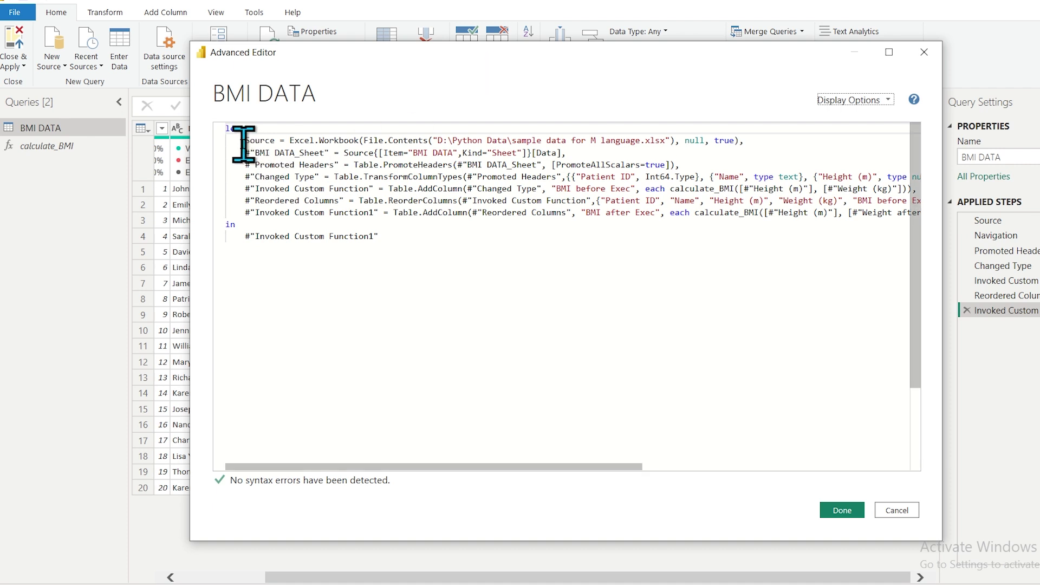
left_click_drag(240, 142, 861, 279)
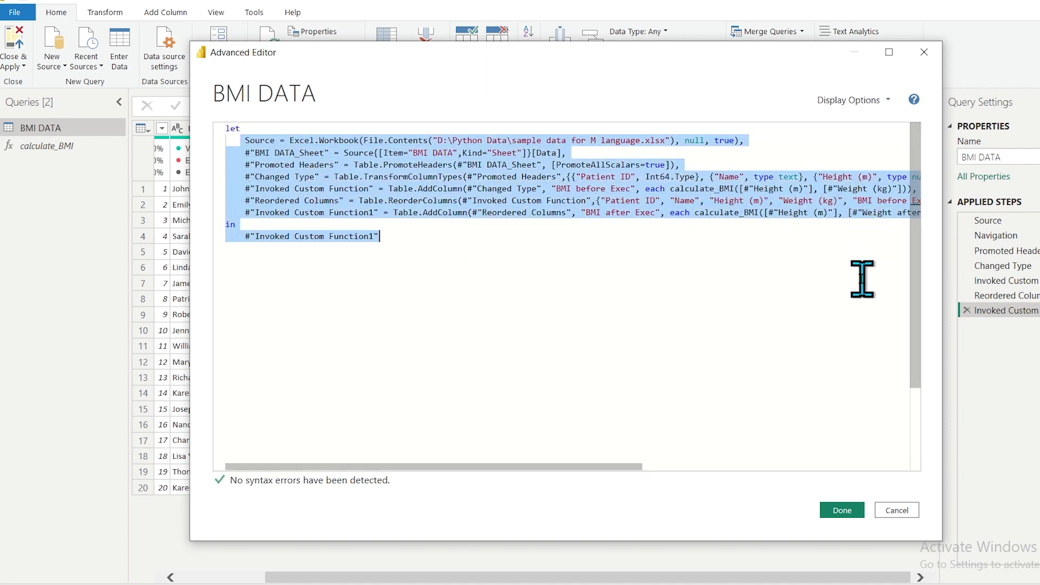
left_click(855, 510)
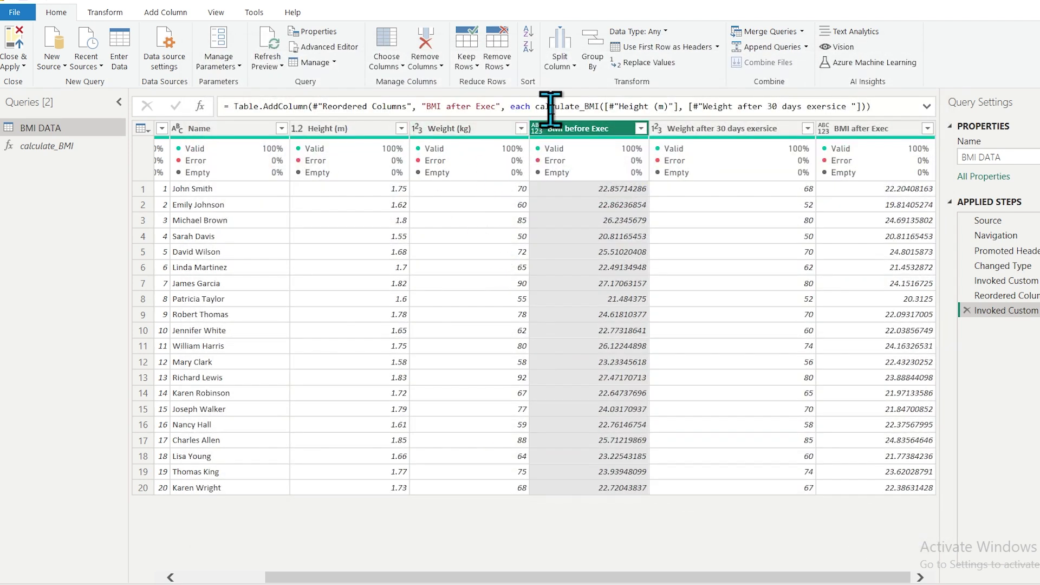
double_click(520, 106)
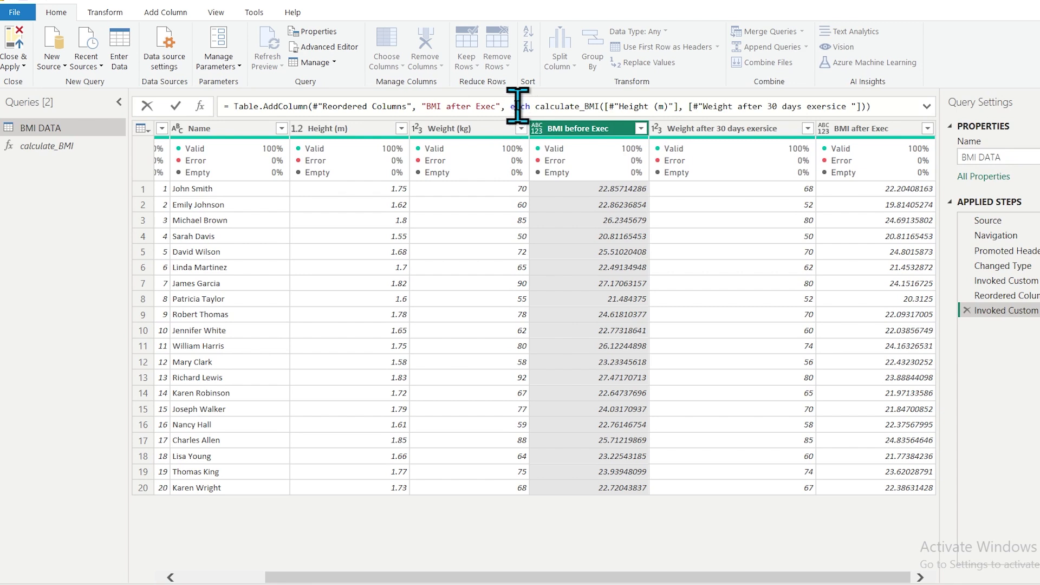
left_click_drag(534, 106, 603, 107)
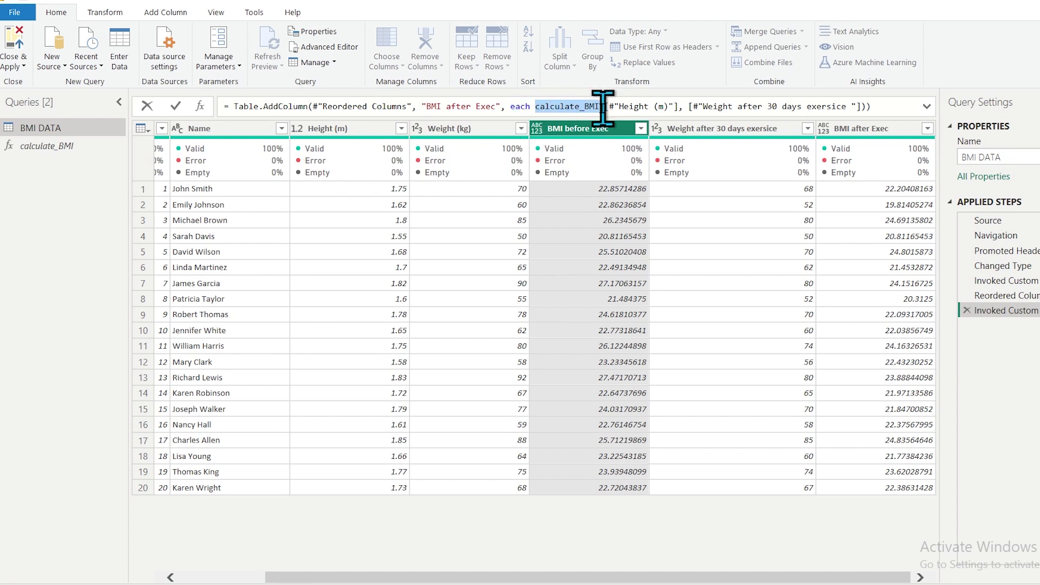